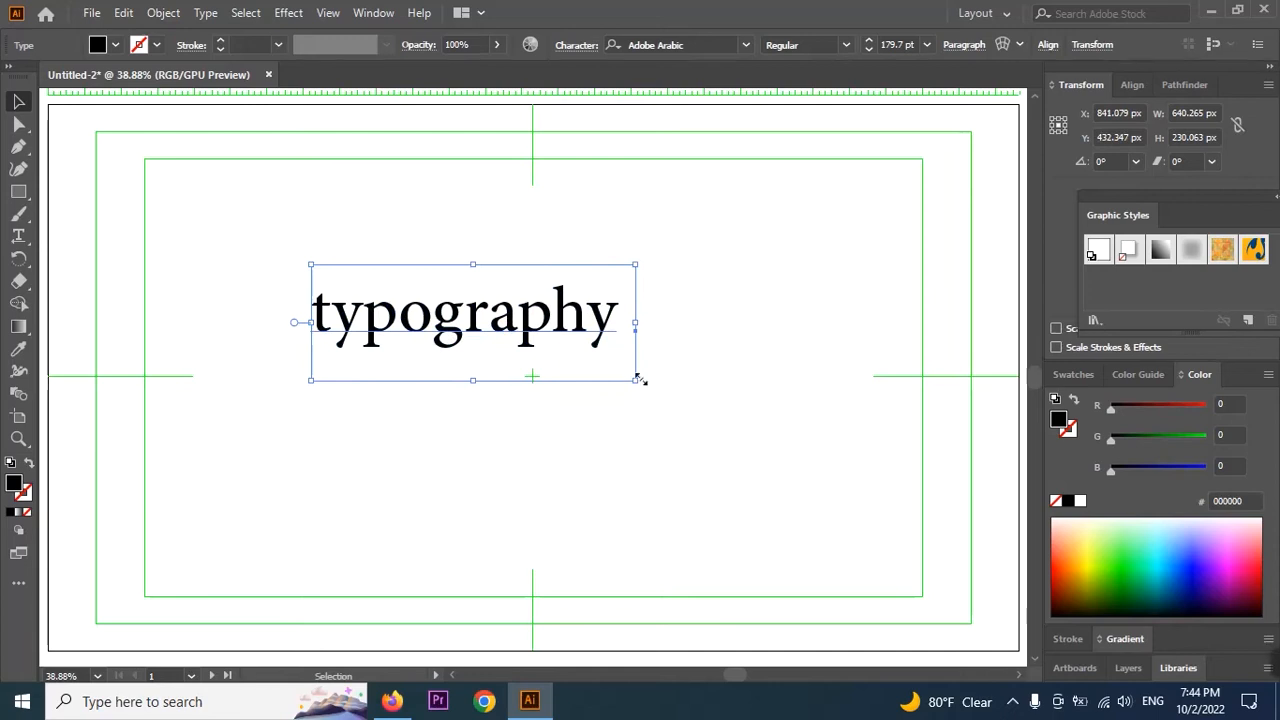
Enlarge the "typography" text to about 339 pt and replace its first letter with a capital T.
drag(635, 382, 900, 591)
key(t)
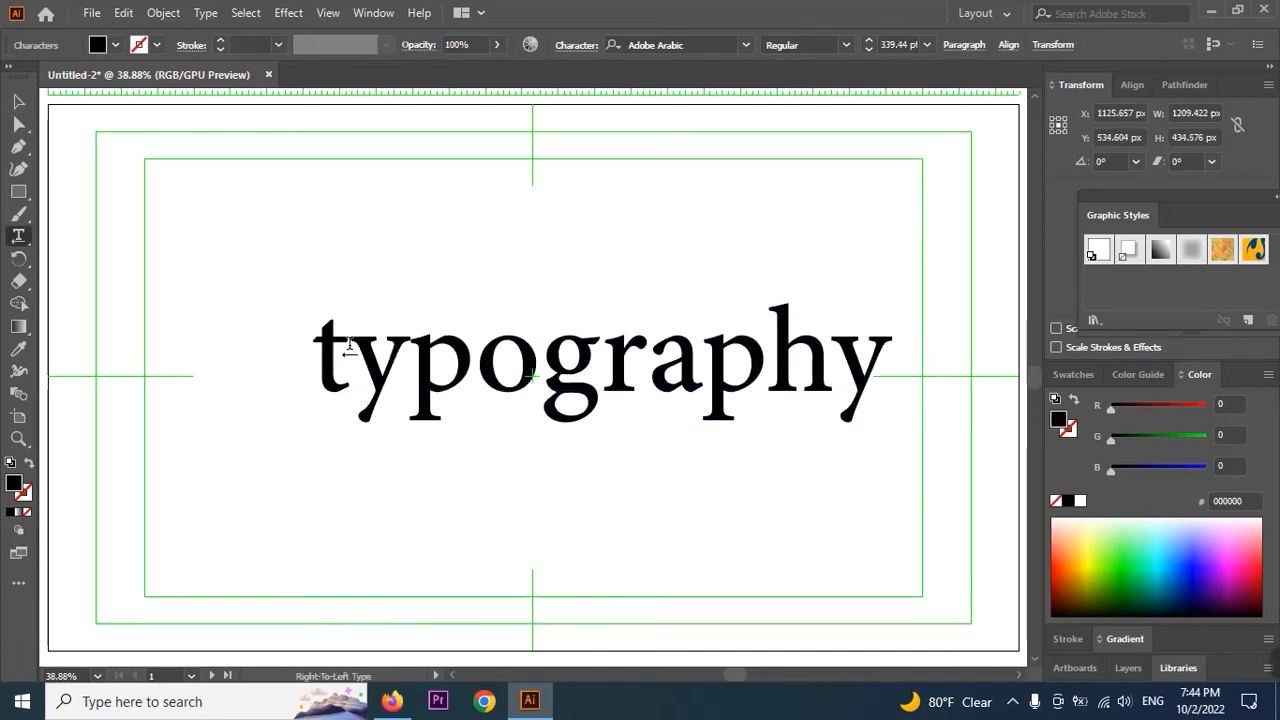
drag(350, 355, 312, 345)
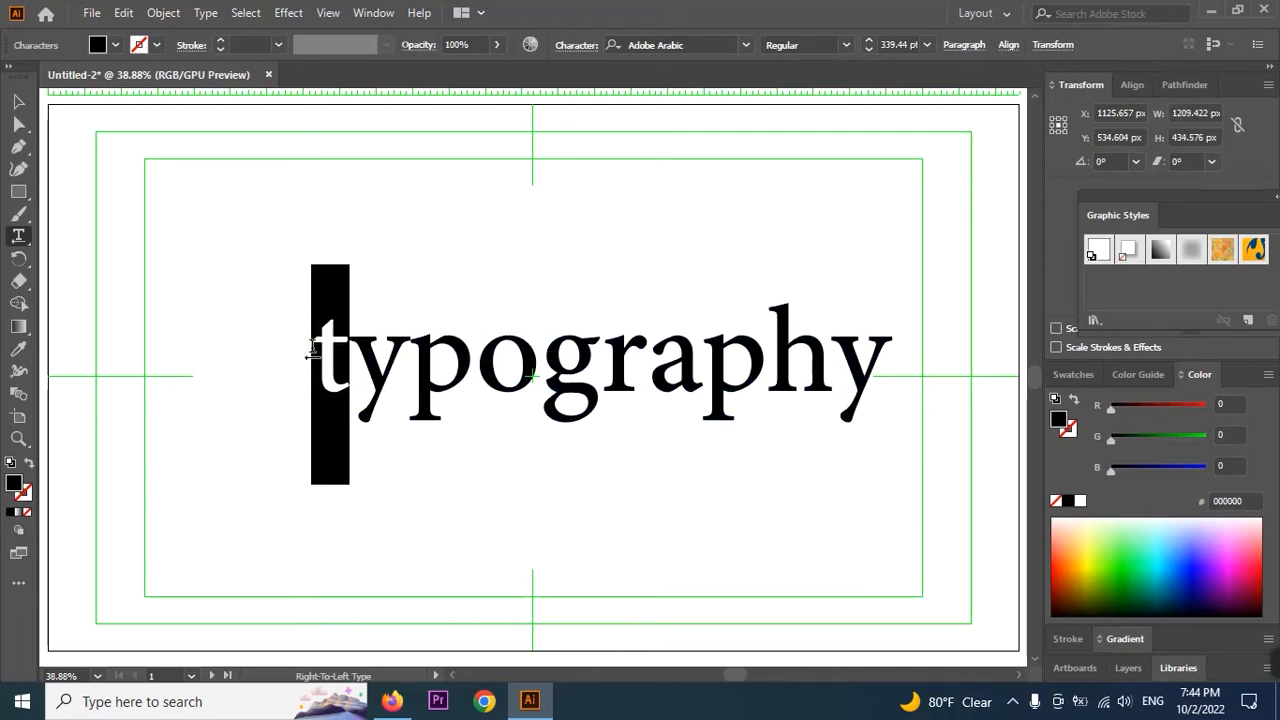
text(T)
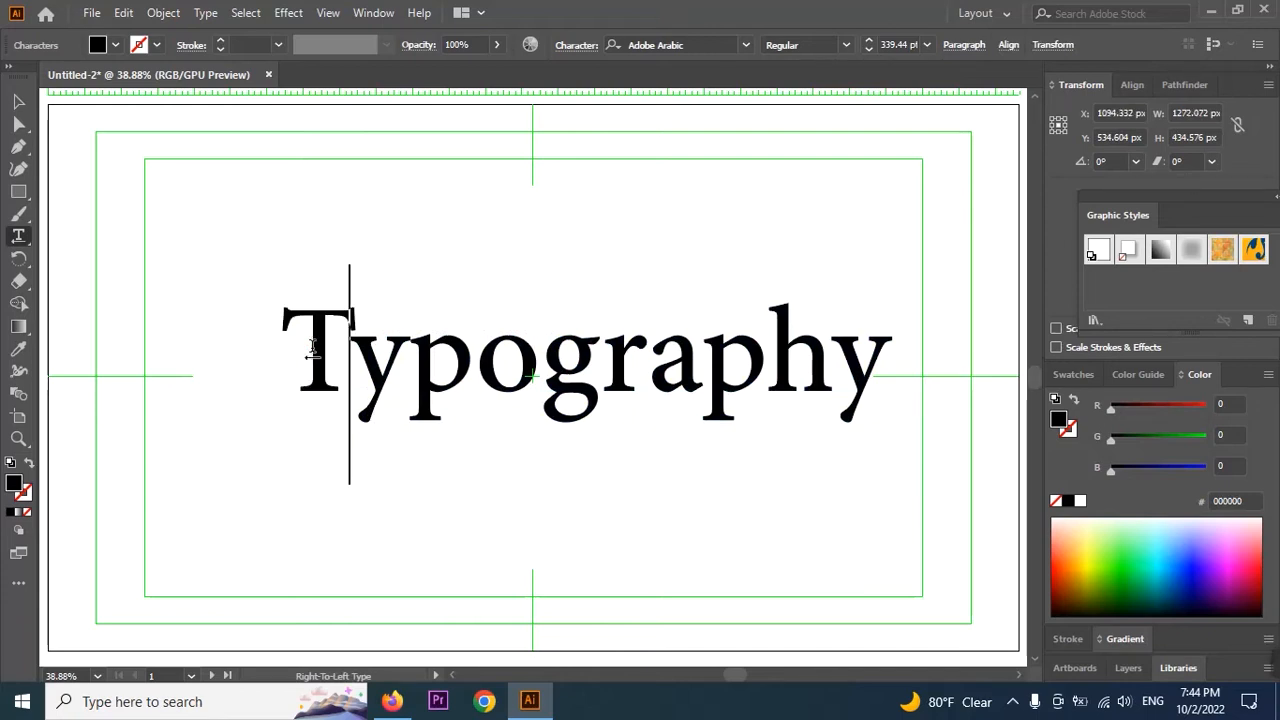
click(19, 102)
Change the font of the Typography text to beIN Black.
click(708, 44)
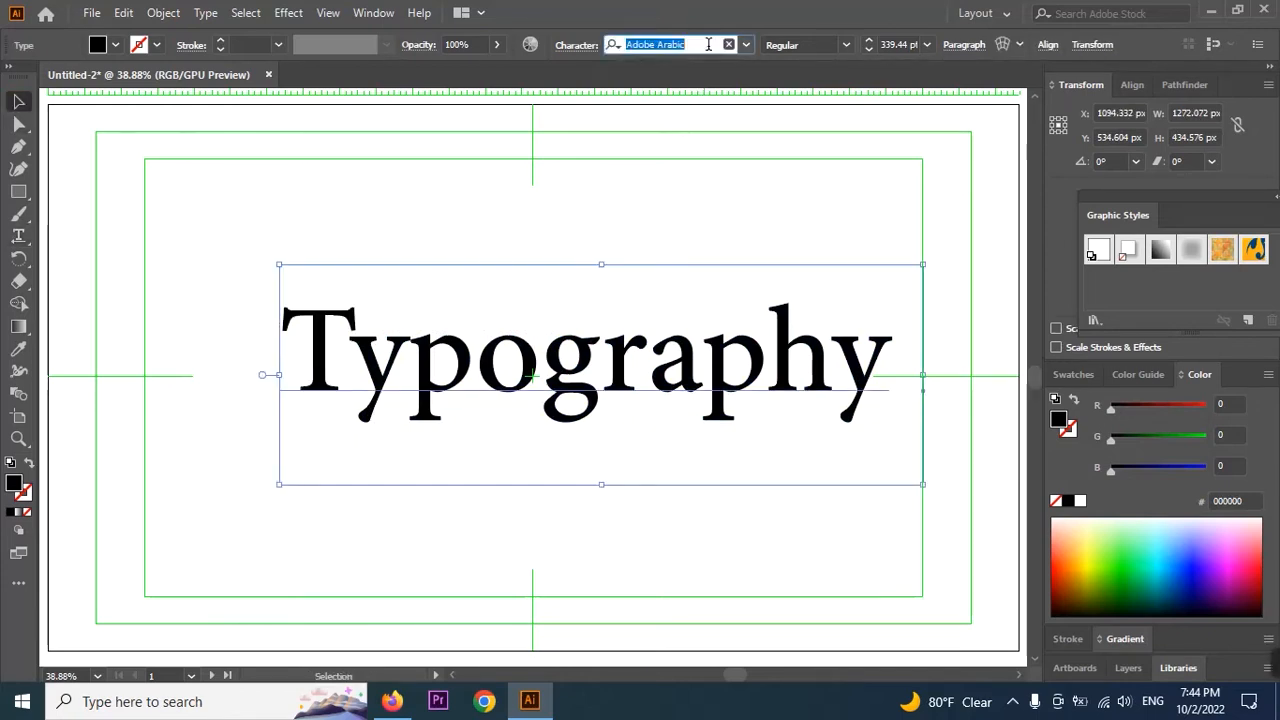
key(Down)
key(Down)
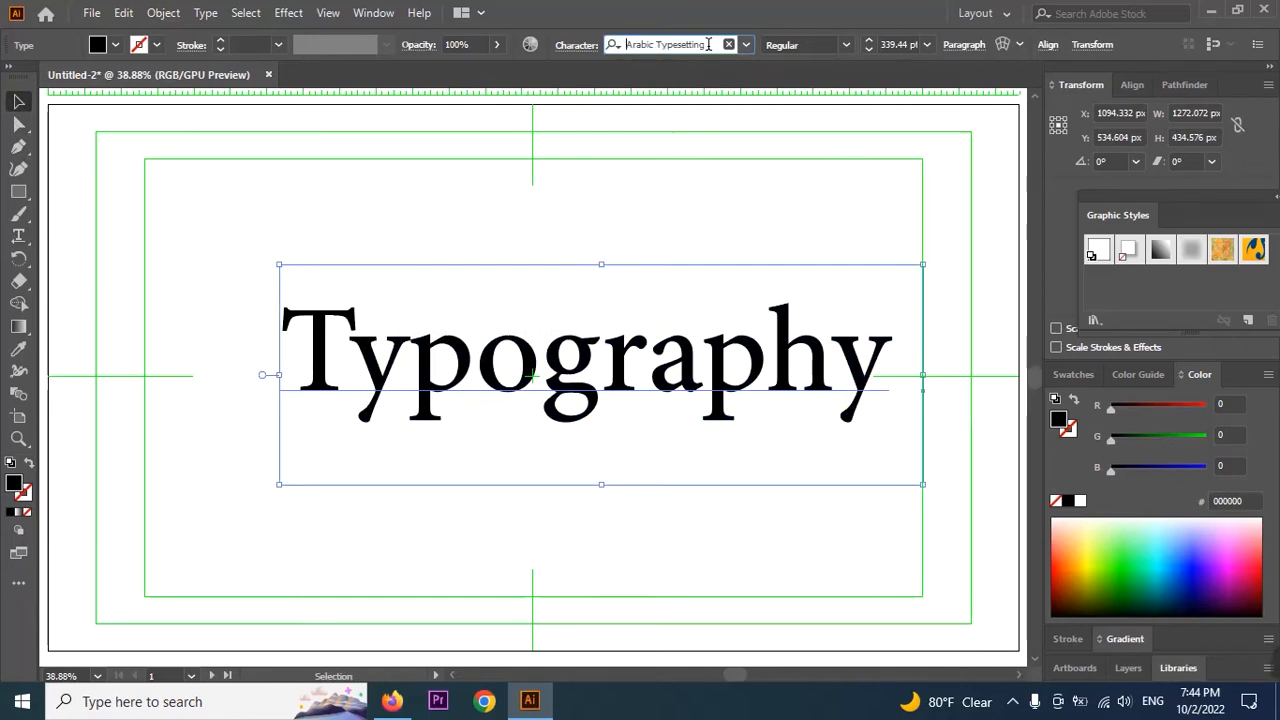
key(Down)
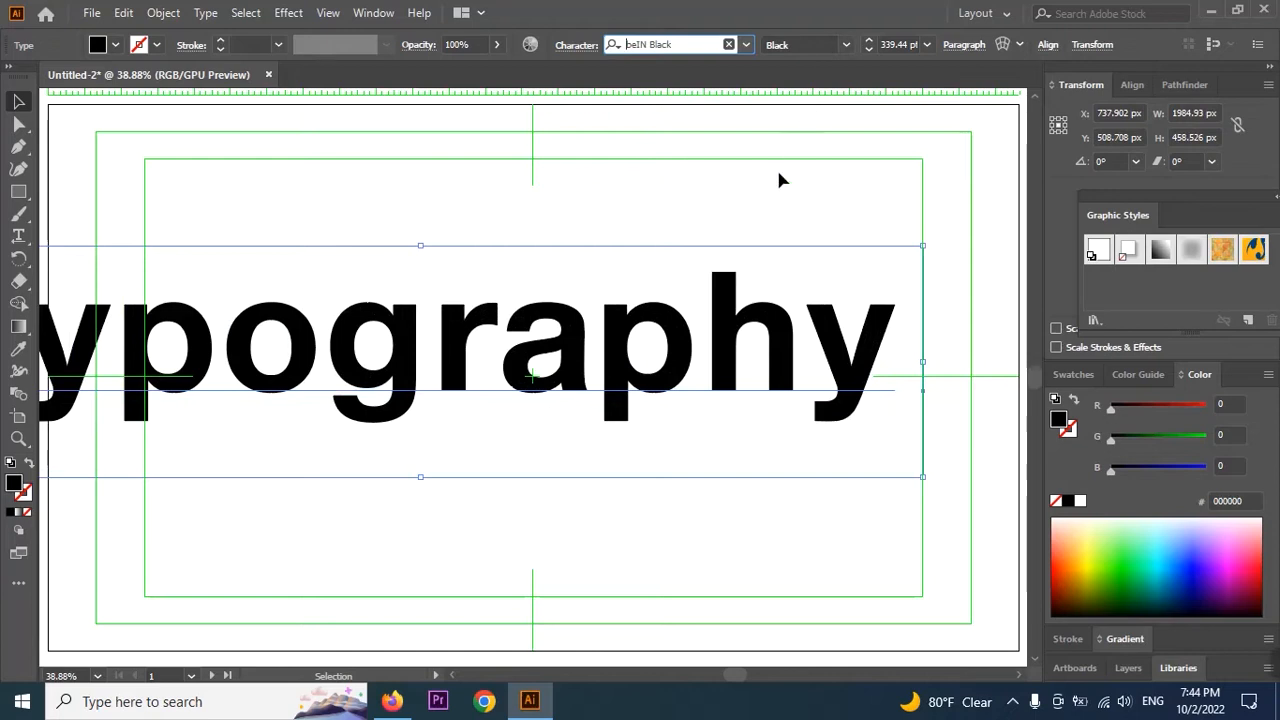
Reposition the text and scale it down to about 214 pt within the guides, and place a duplicate above it.
drag(575, 375, 696, 397)
drag(548, 272, 536, 353)
drag(530, 425, 538, 224)
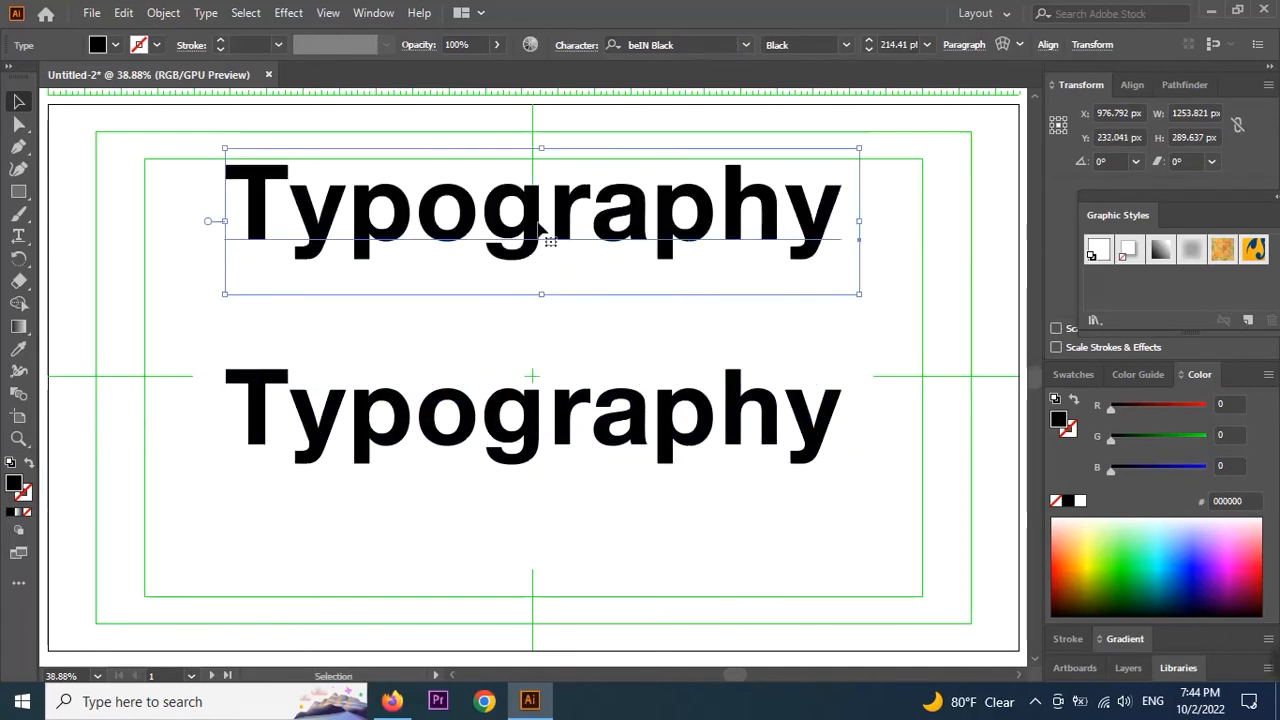
Convert the lower Typography text to outlines and ungroup it into separate letters.
right_click(537, 428)
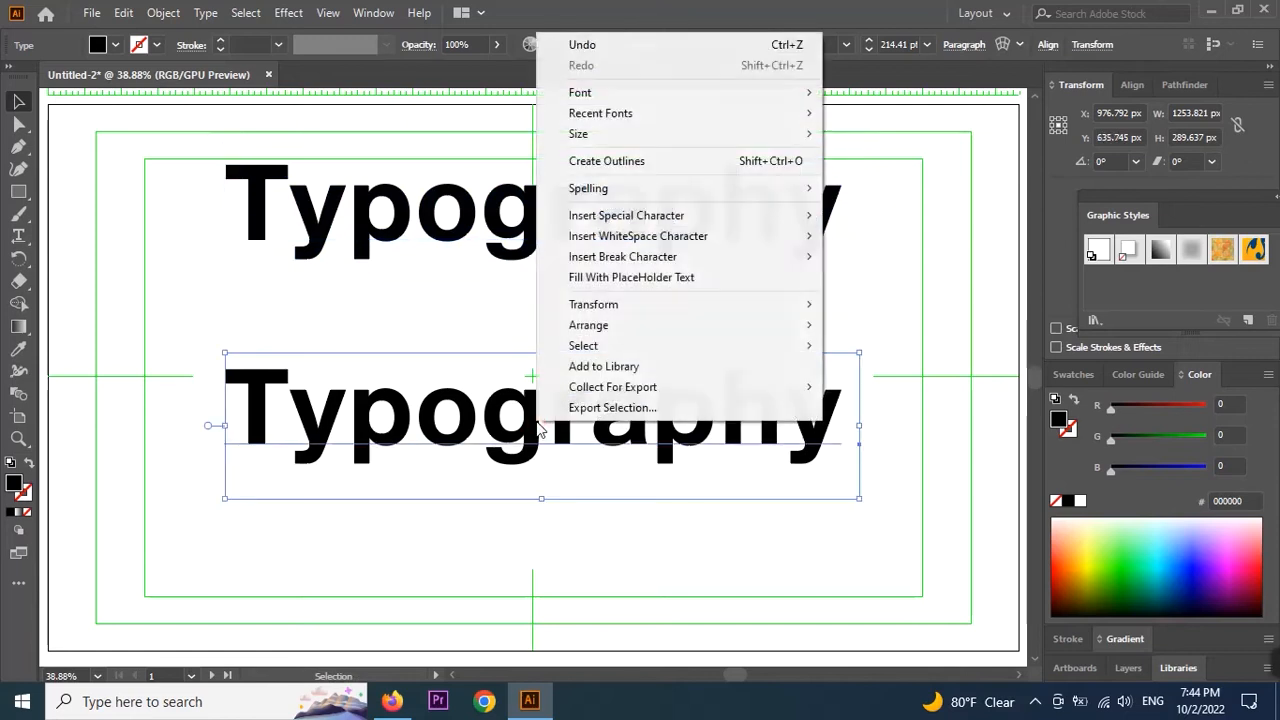
click(636, 163)
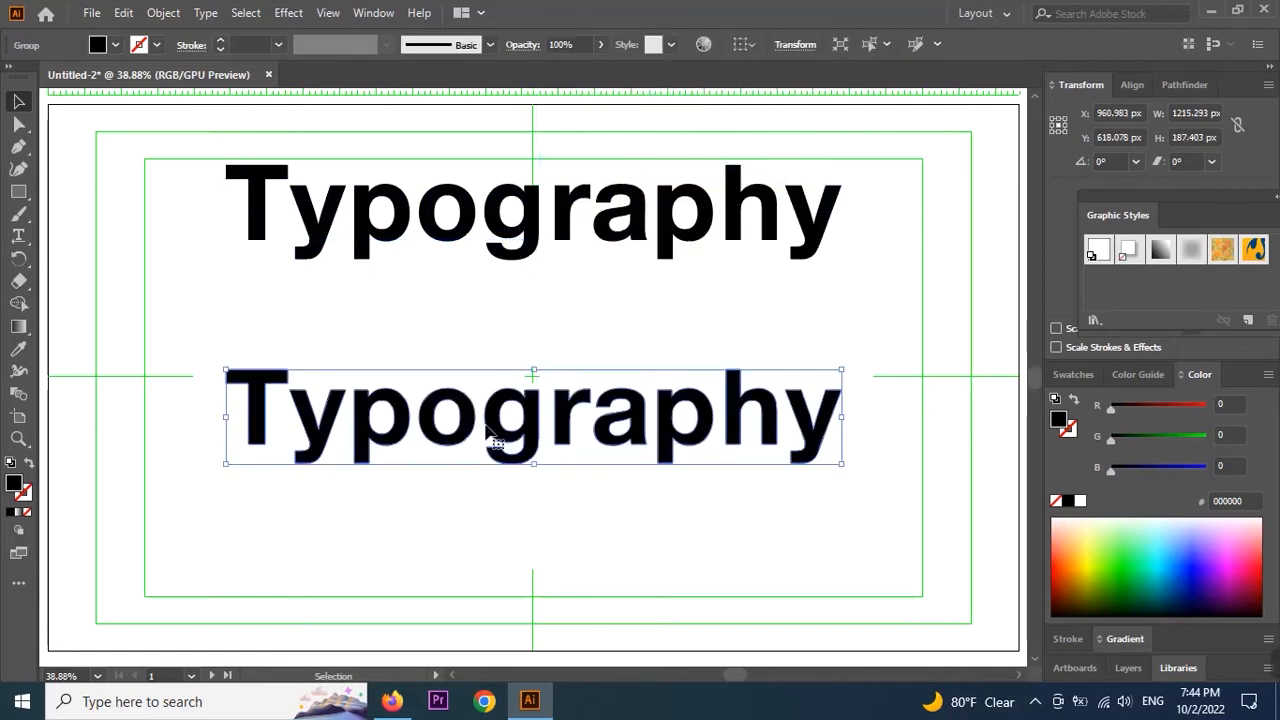
right_click(320, 438)
click(412, 262)
click(357, 526)
Erase a thin horizontal gap across the stem of the outlined letter T, just below its crossbar.
key(z)
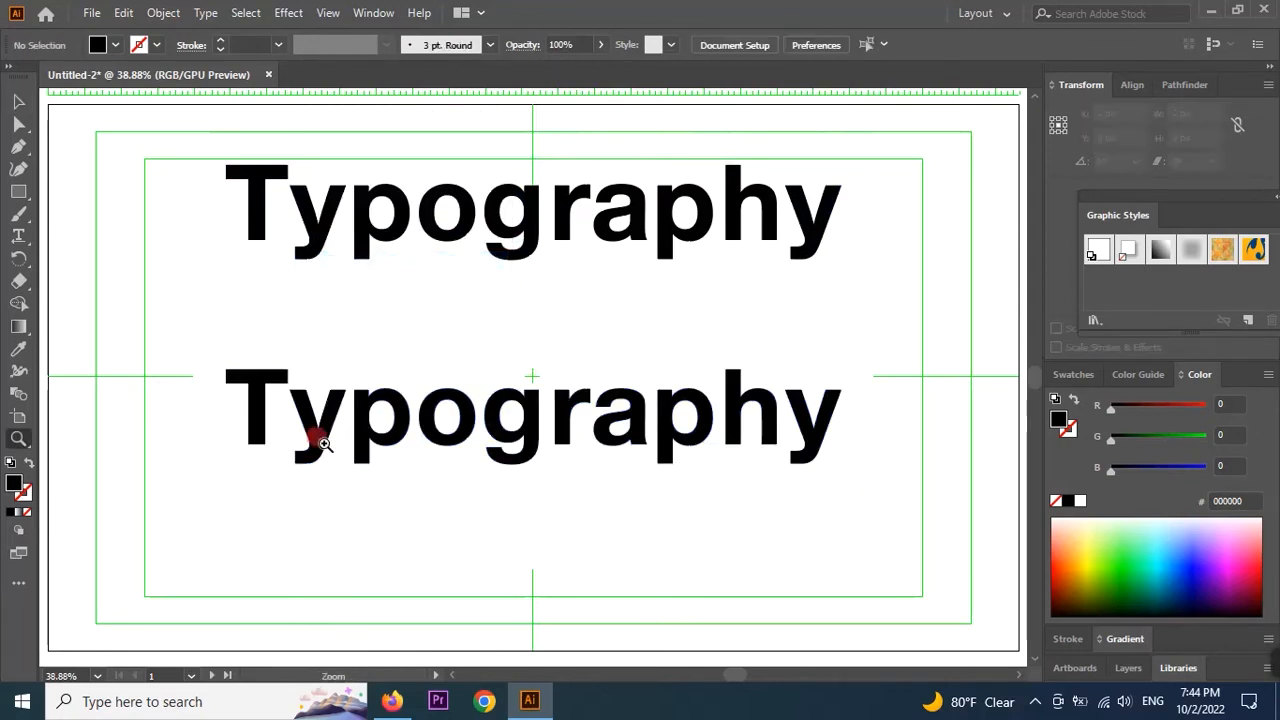
click(323, 443)
click(440, 358)
click(481, 360)
drag(607, 311, 460, 359)
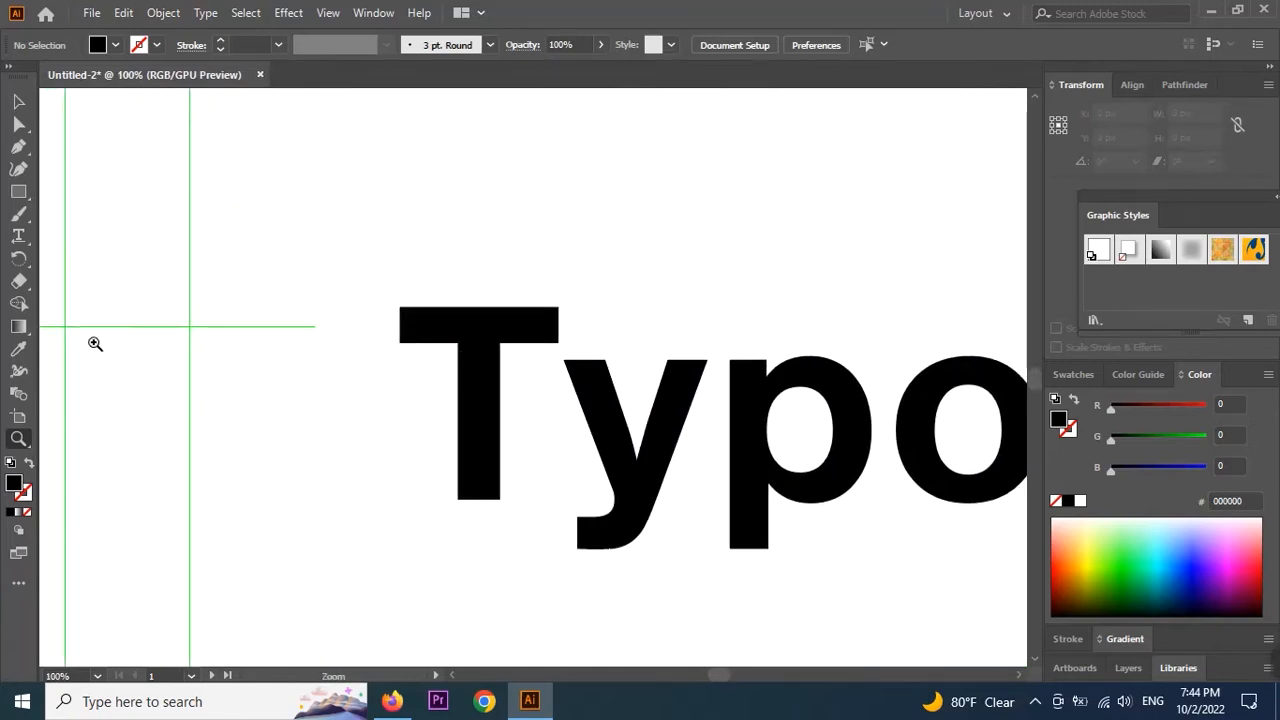
click(15, 284)
drag(458, 384, 498, 383)
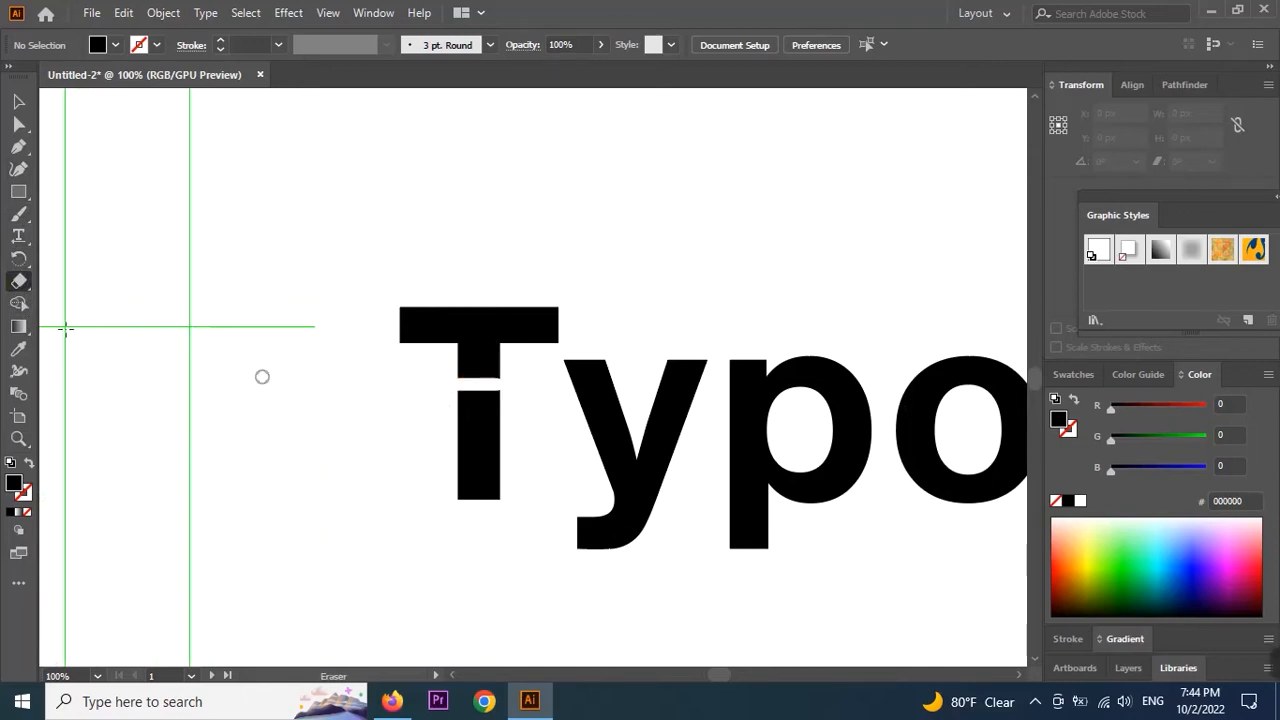
Fill the upper piece of the split T with bright blue 00B1FF and deselect it.
click(18, 101)
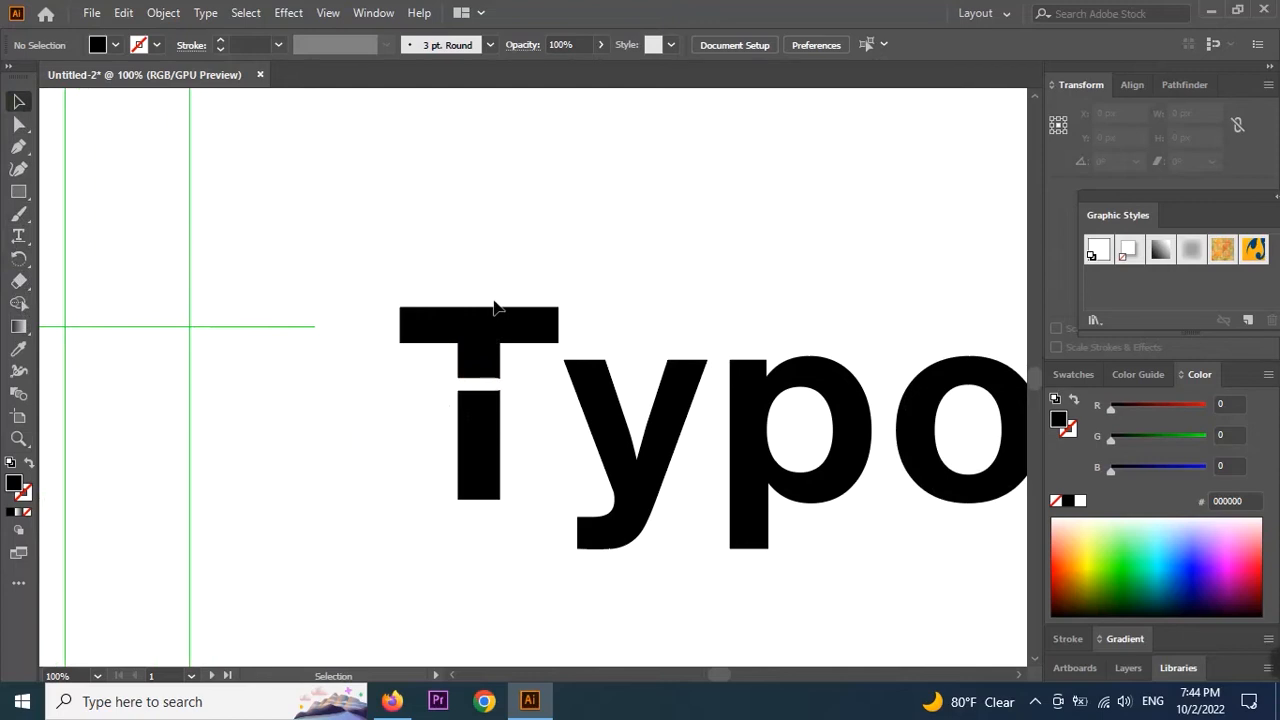
click(478, 339)
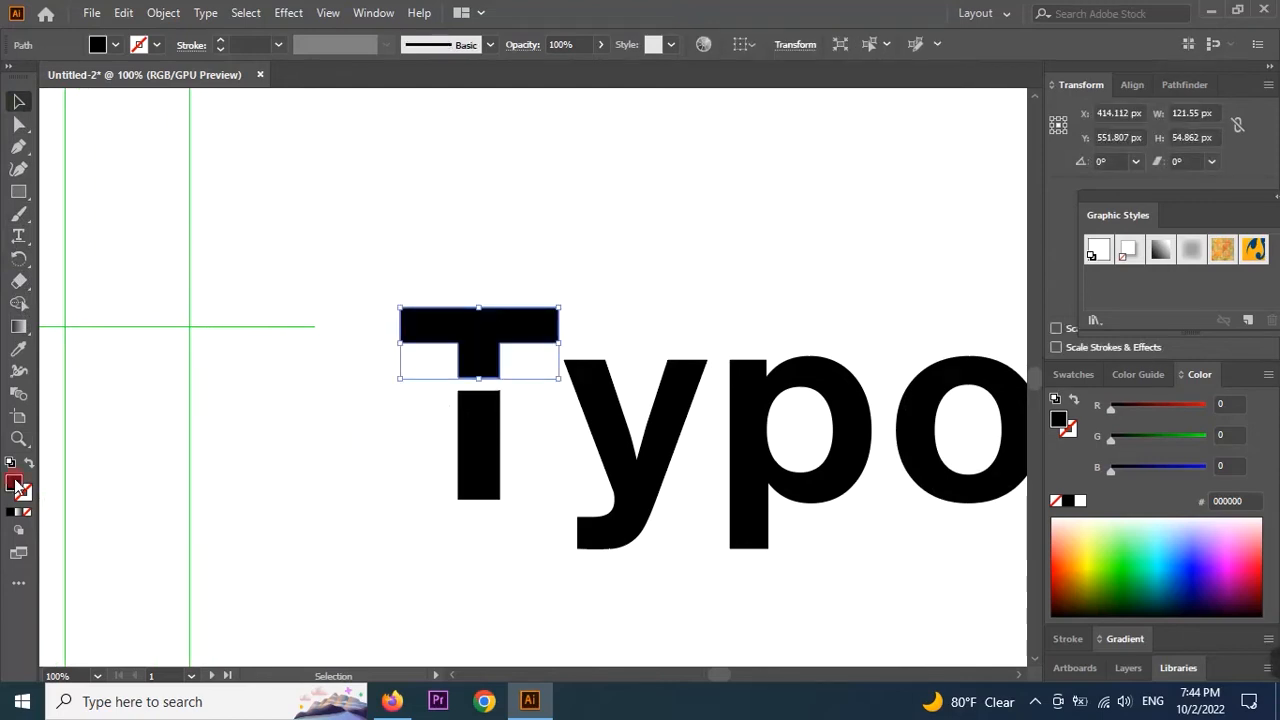
double_click(15, 484)
drag(290, 155, 284, 176)
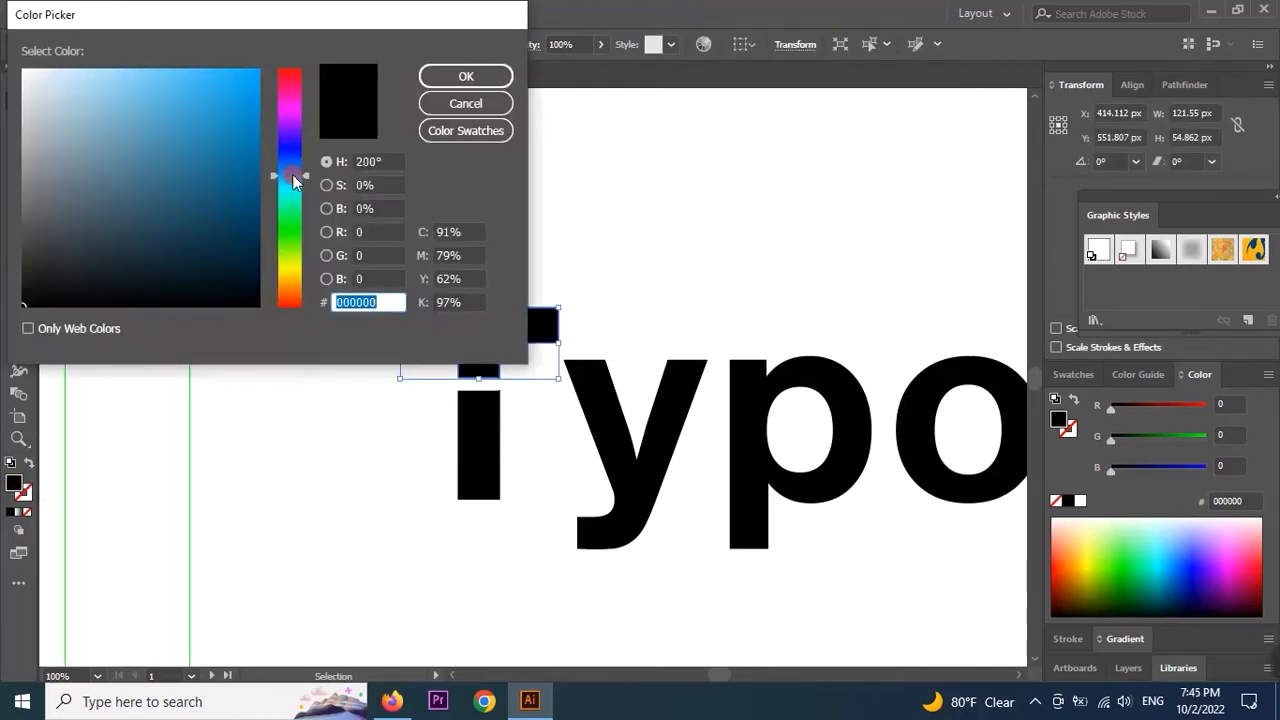
drag(245, 88, 282, 66)
click(473, 84)
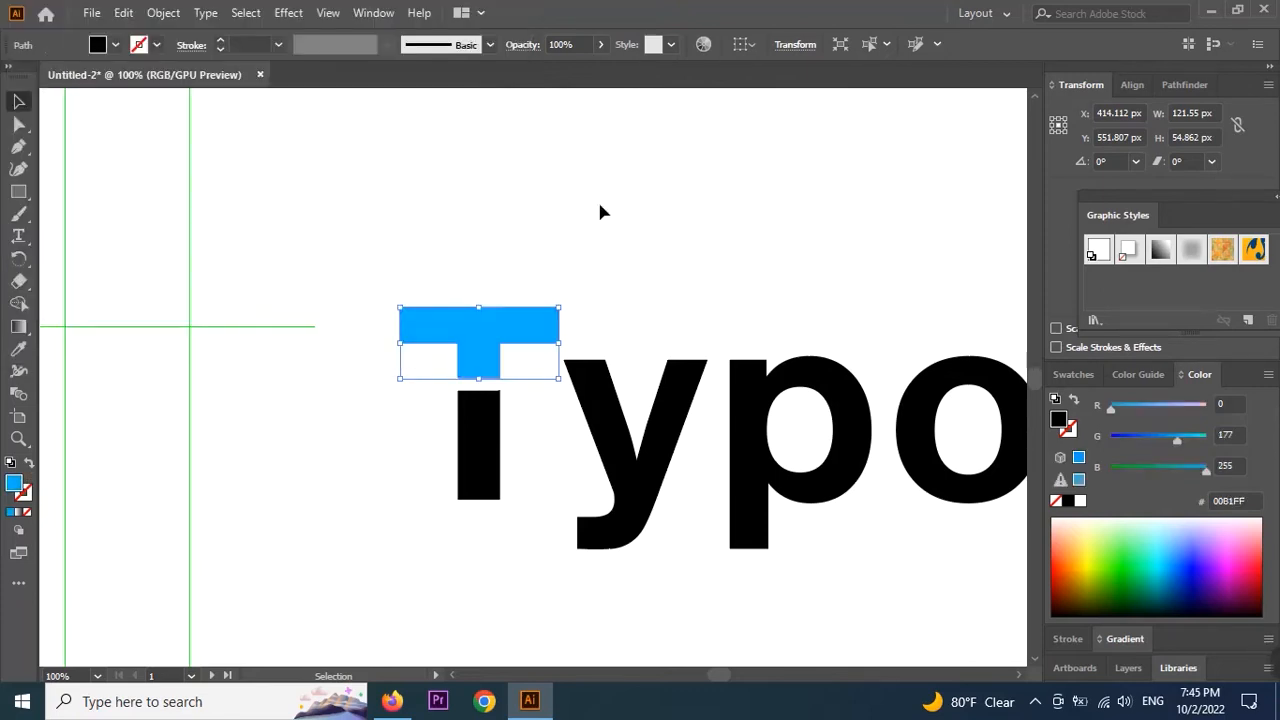
click(660, 309)
Erase a diagonal cut through the letter y, from its upper left arm down to its tail.
drag(621, 362, 451, 333)
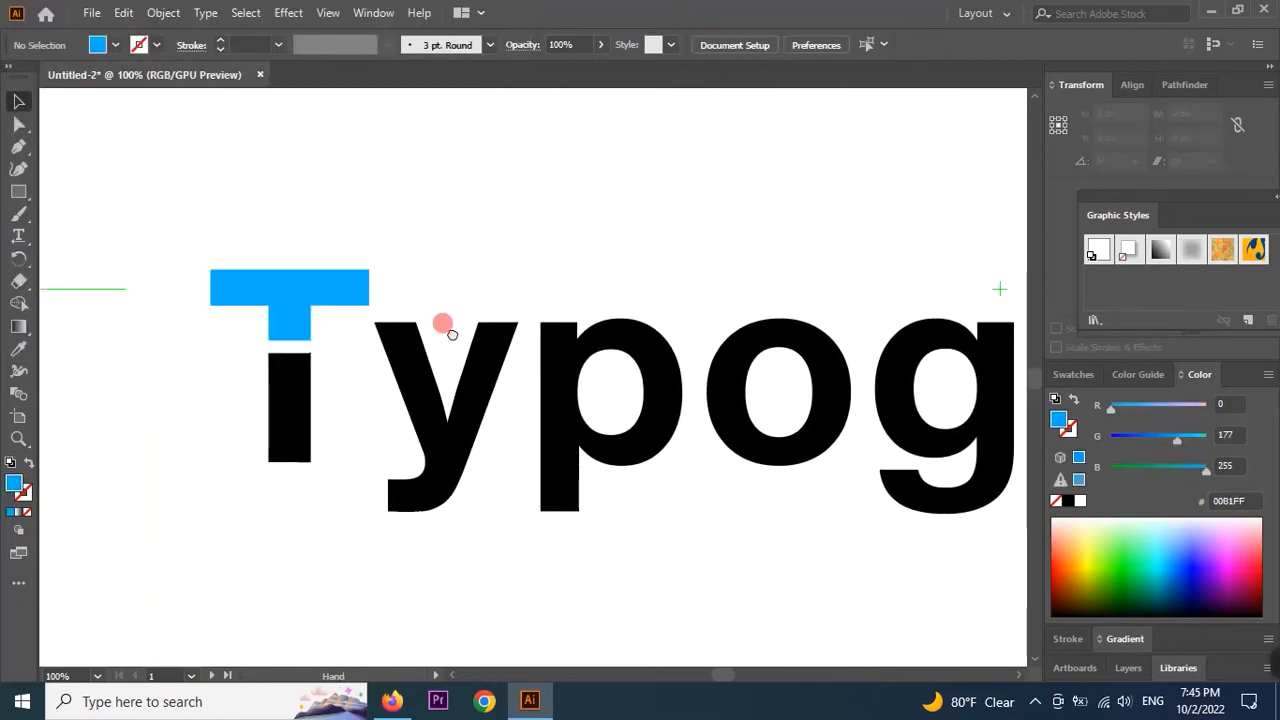
click(18, 283)
drag(399, 325, 457, 478)
Fill the left piece of the split y, including its tail, with yellow FCEF00.
key(v)
click(405, 487)
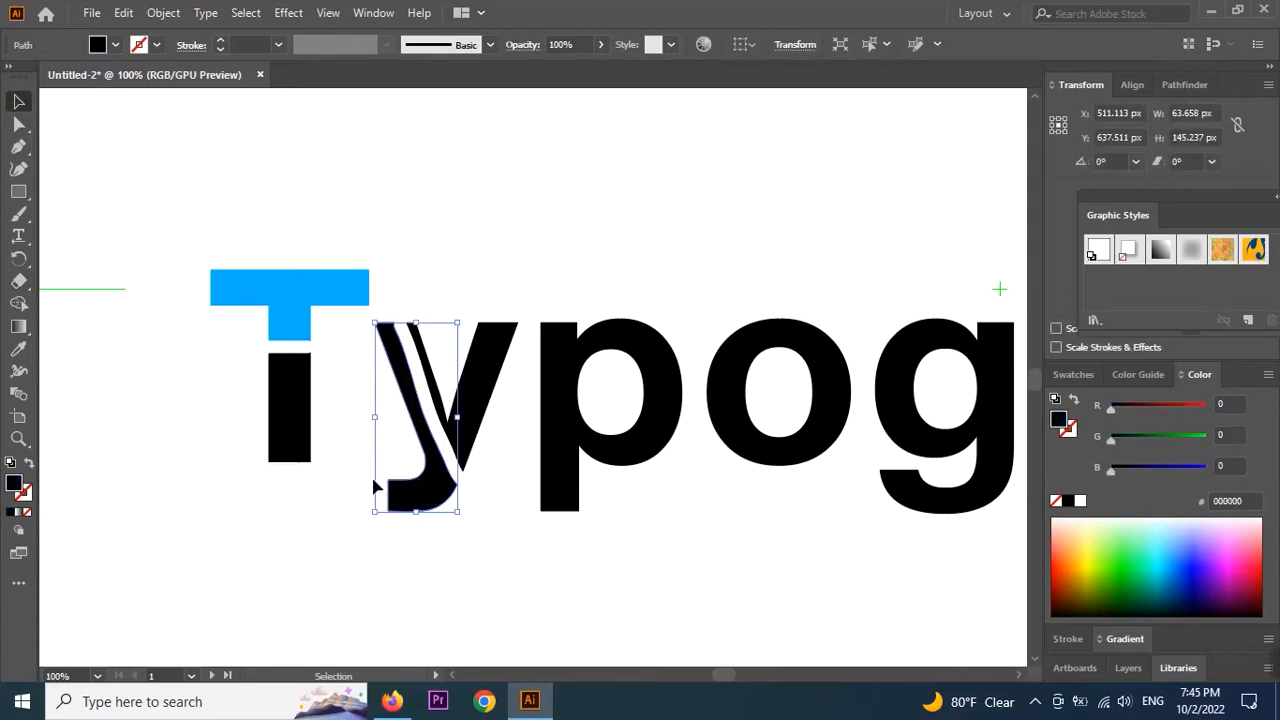
double_click(14, 485)
drag(284, 210, 296, 272)
drag(243, 80, 259, 69)
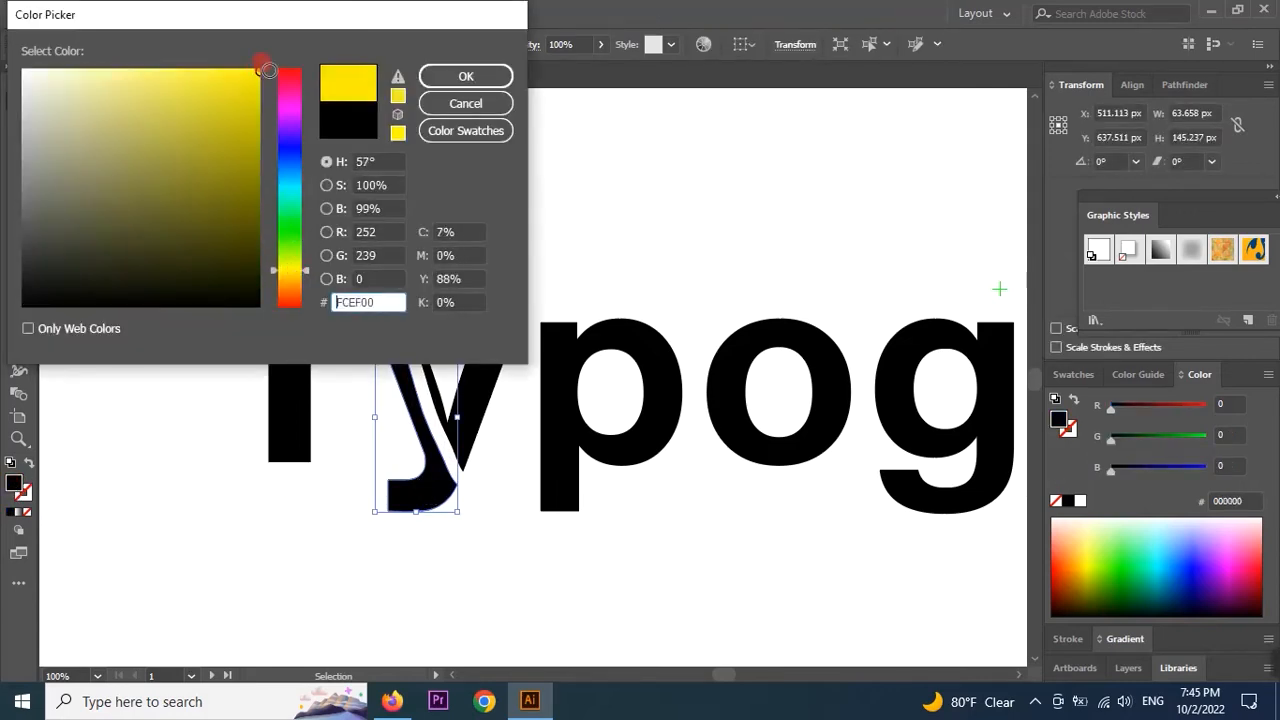
click(500, 77)
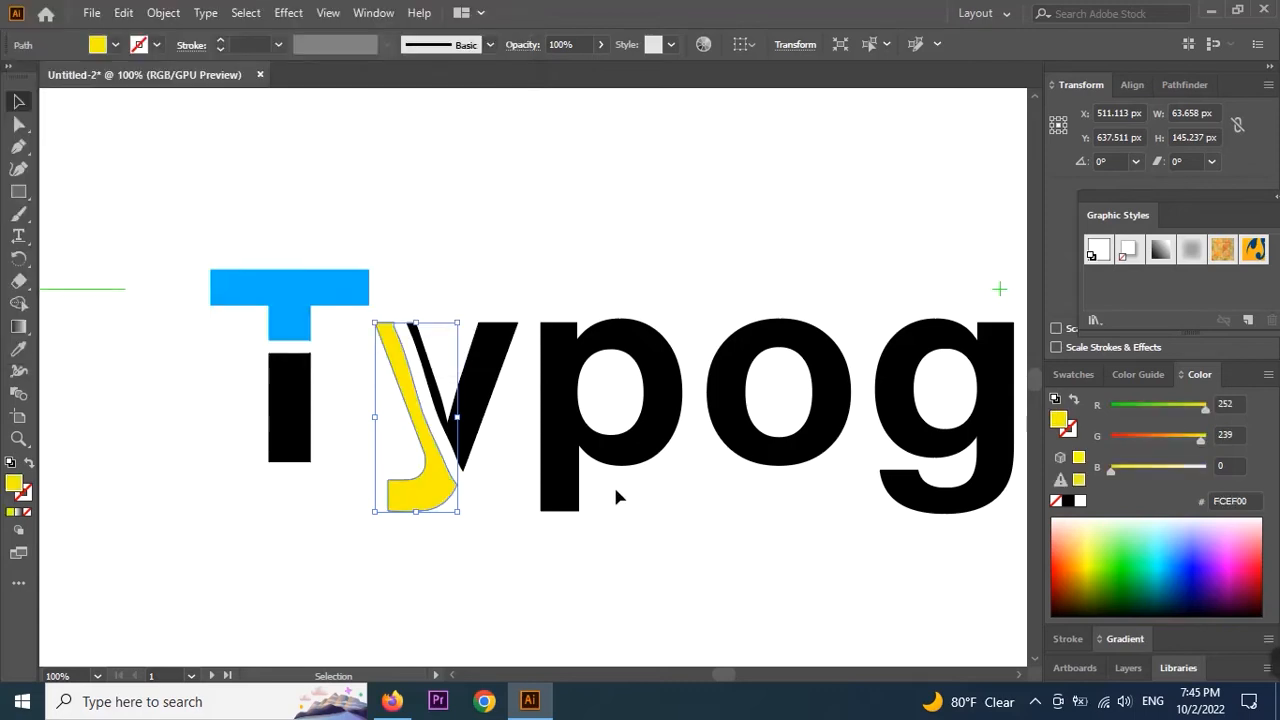
Try to erase a horizontal cut across the letter p while the yellow piece is selected.
drag(647, 443, 603, 486)
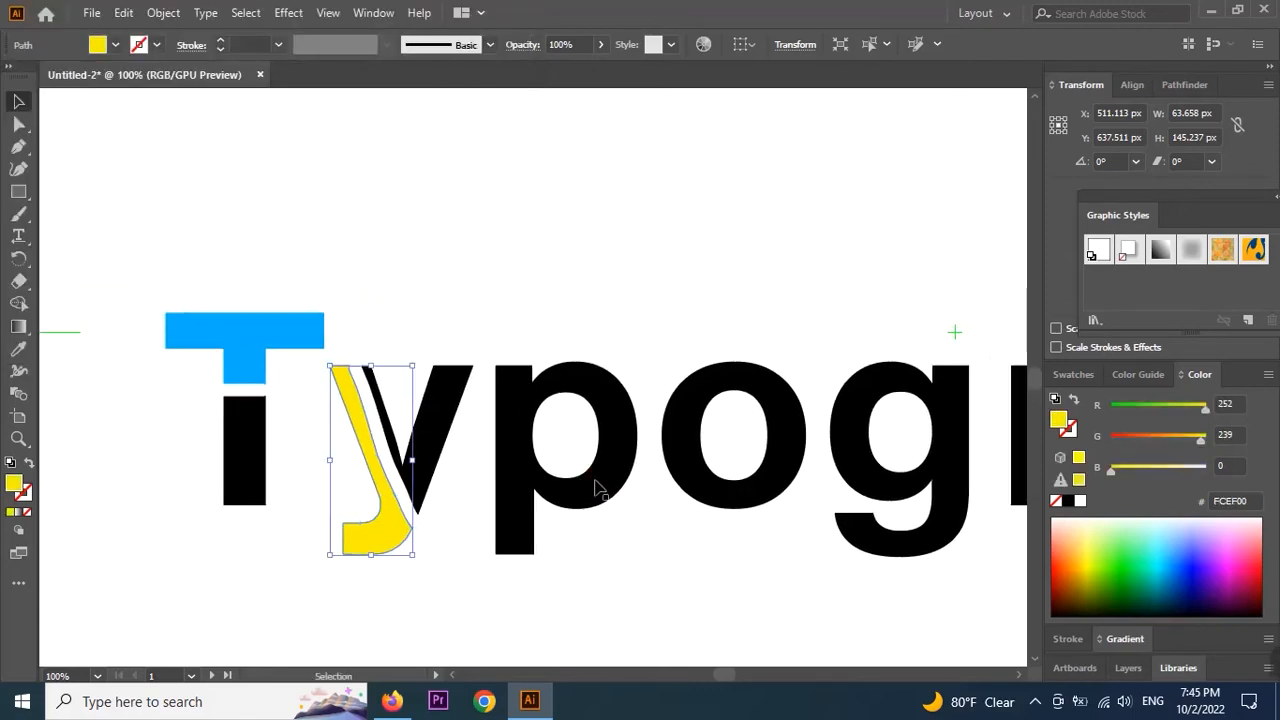
click(18, 281)
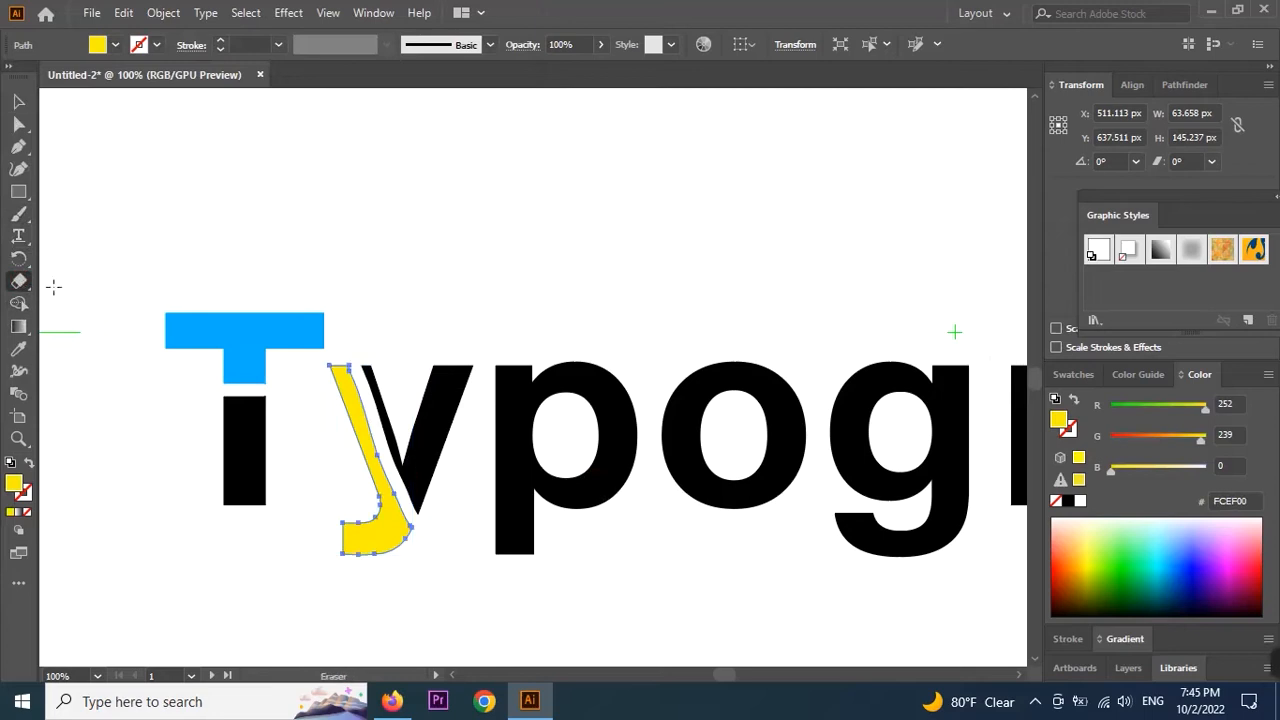
drag(498, 438, 640, 438)
drag(494, 432, 516, 432)
Deselect the yellow piece and erase a nearly horizontal cut across the middle of the first letter p.
click(18, 101)
click(361, 294)
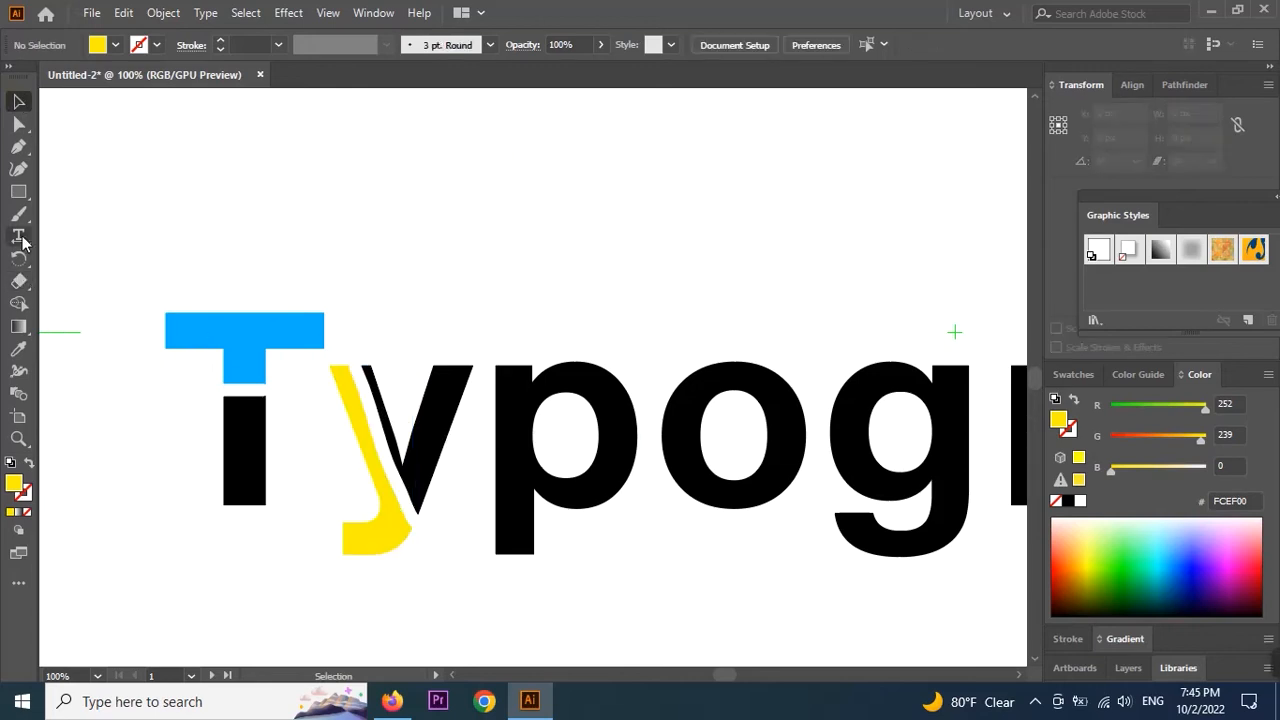
click(18, 281)
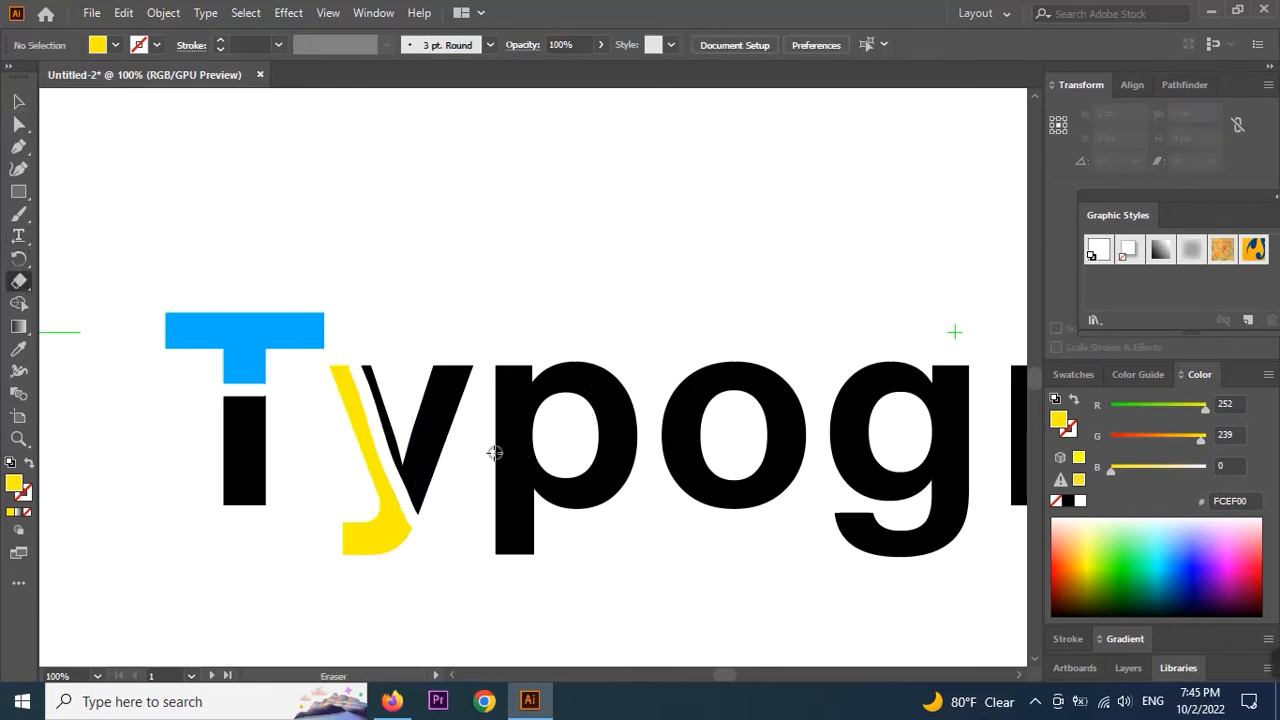
mouse_move(495, 449)
mouse_down()
mouse_move(594, 440)
mouse_move(646, 457)
mouse_up()
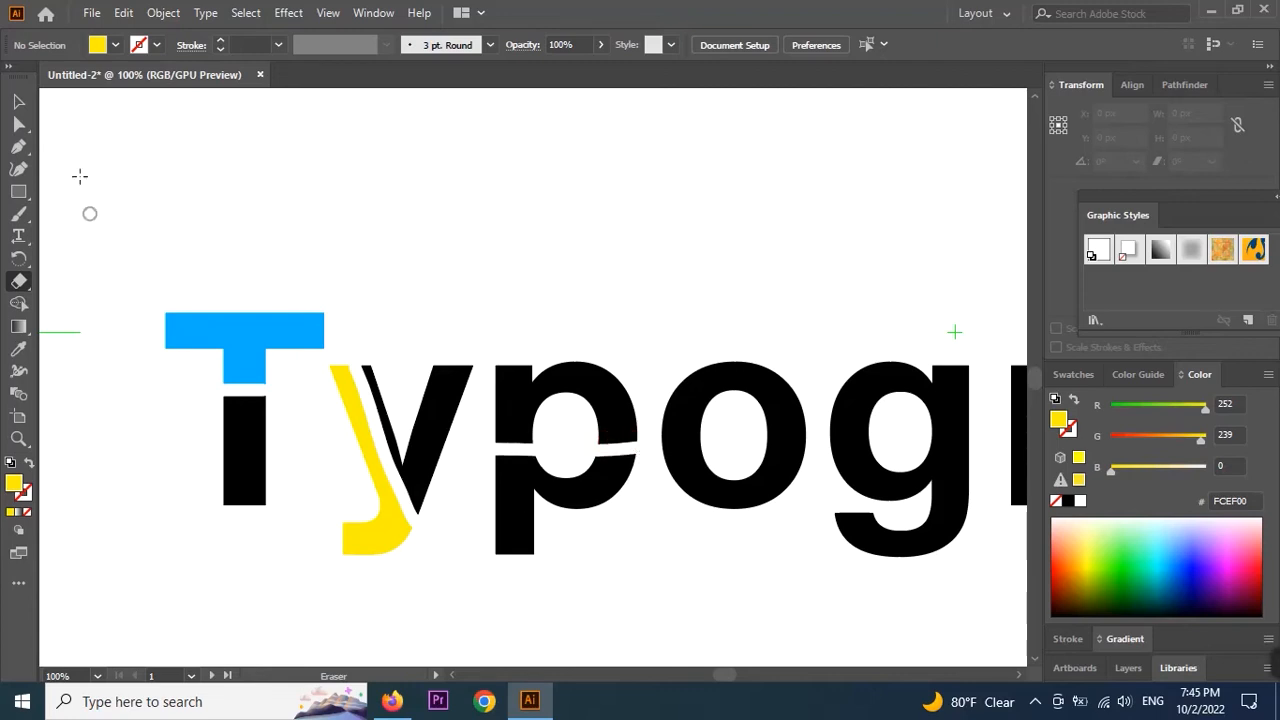
Fill the lower piece of the split p with the blue sampled from the T, and deselect it.
click(18, 101)
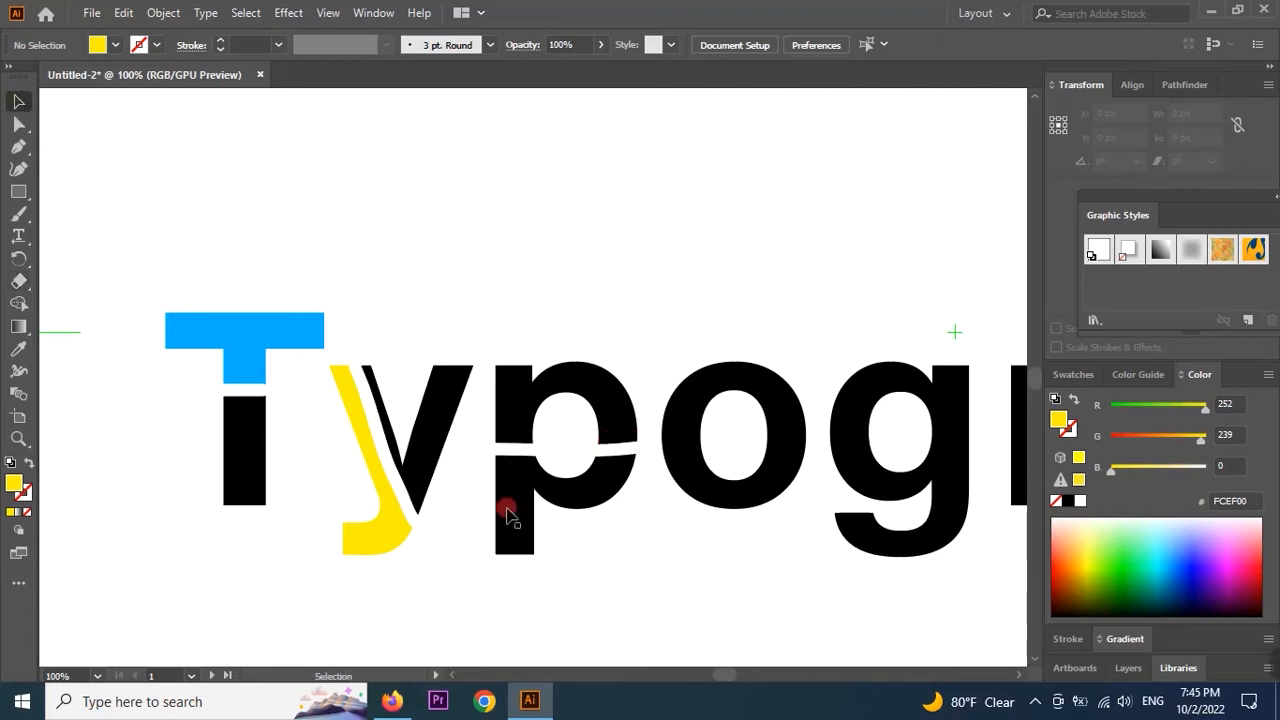
click(507, 517)
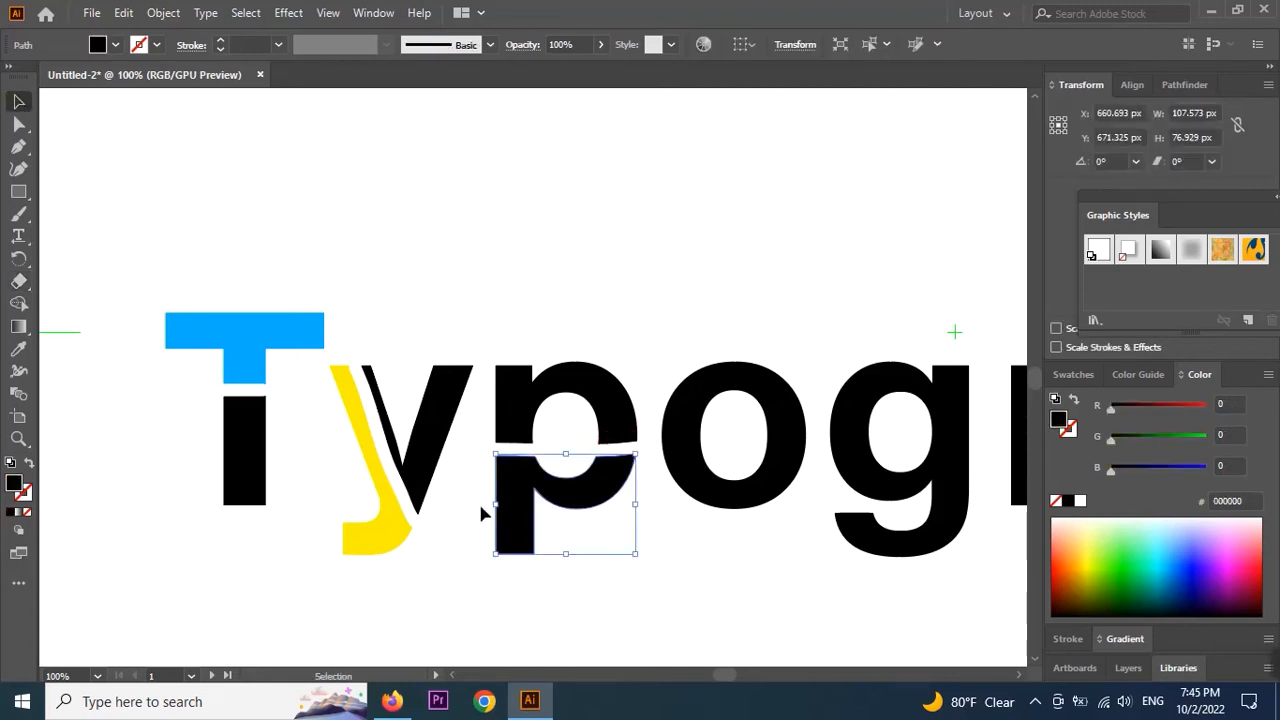
click(19, 349)
click(235, 322)
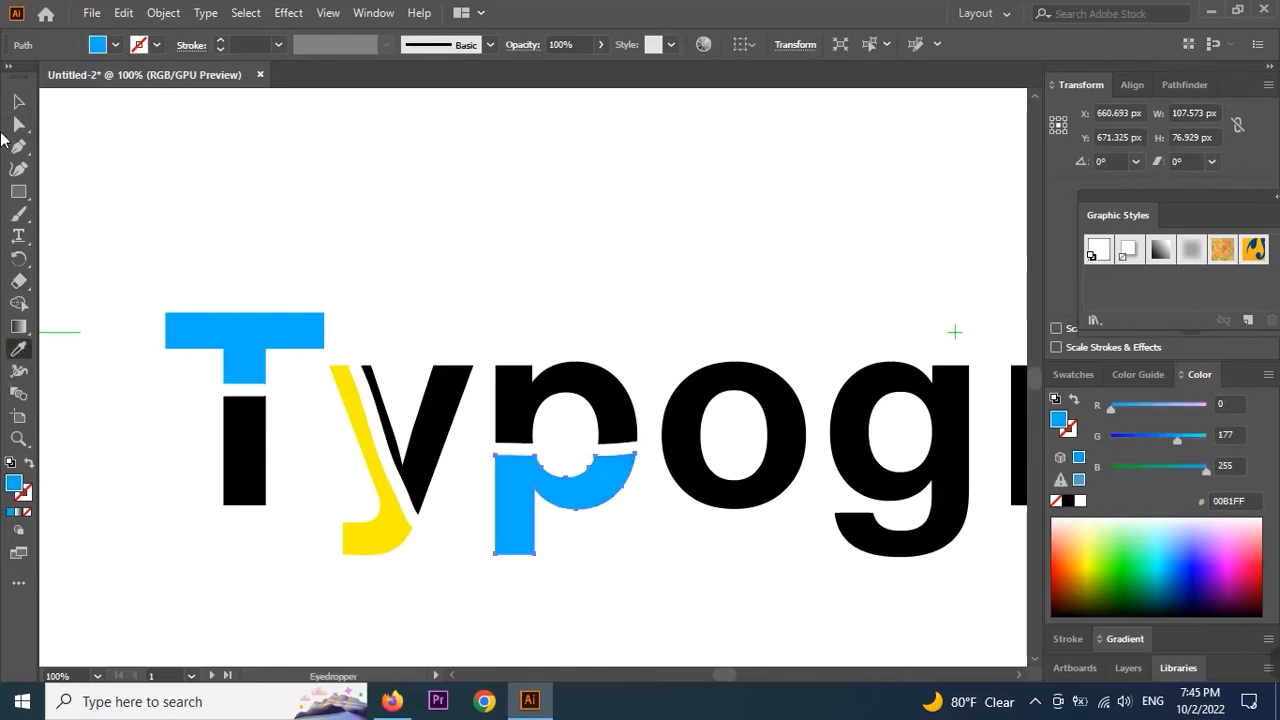
click(18, 101)
click(659, 546)
Erase a curved cut across the first letter o, sloping down toward its lower right side.
drag(711, 498, 569, 461)
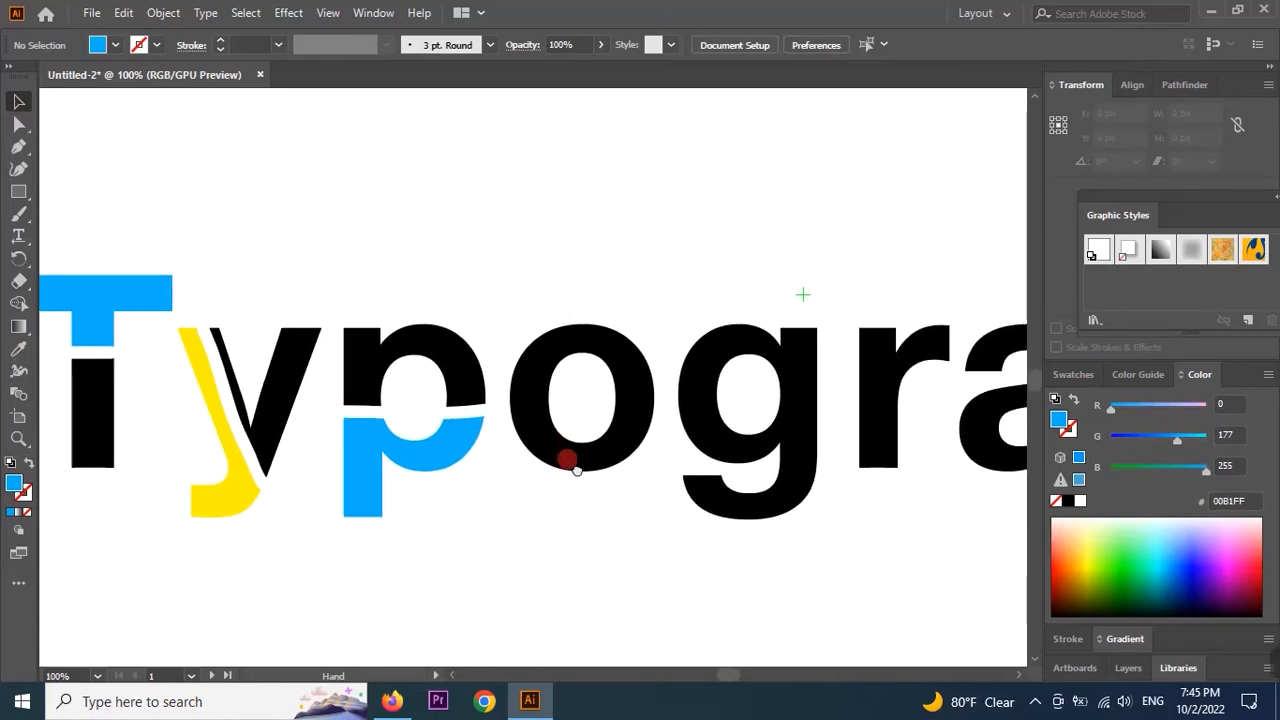
click(19, 284)
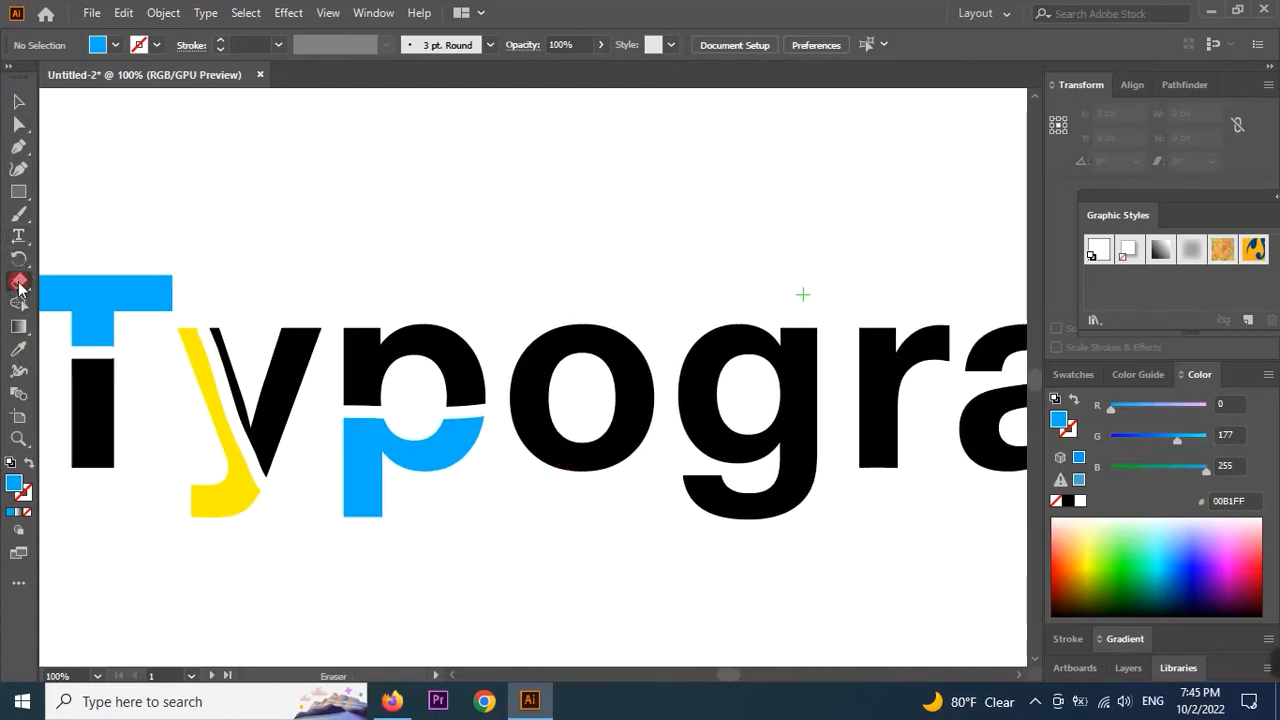
mouse_move(509, 400)
mouse_down()
mouse_move(609, 399)
mouse_move(652, 440)
mouse_up()
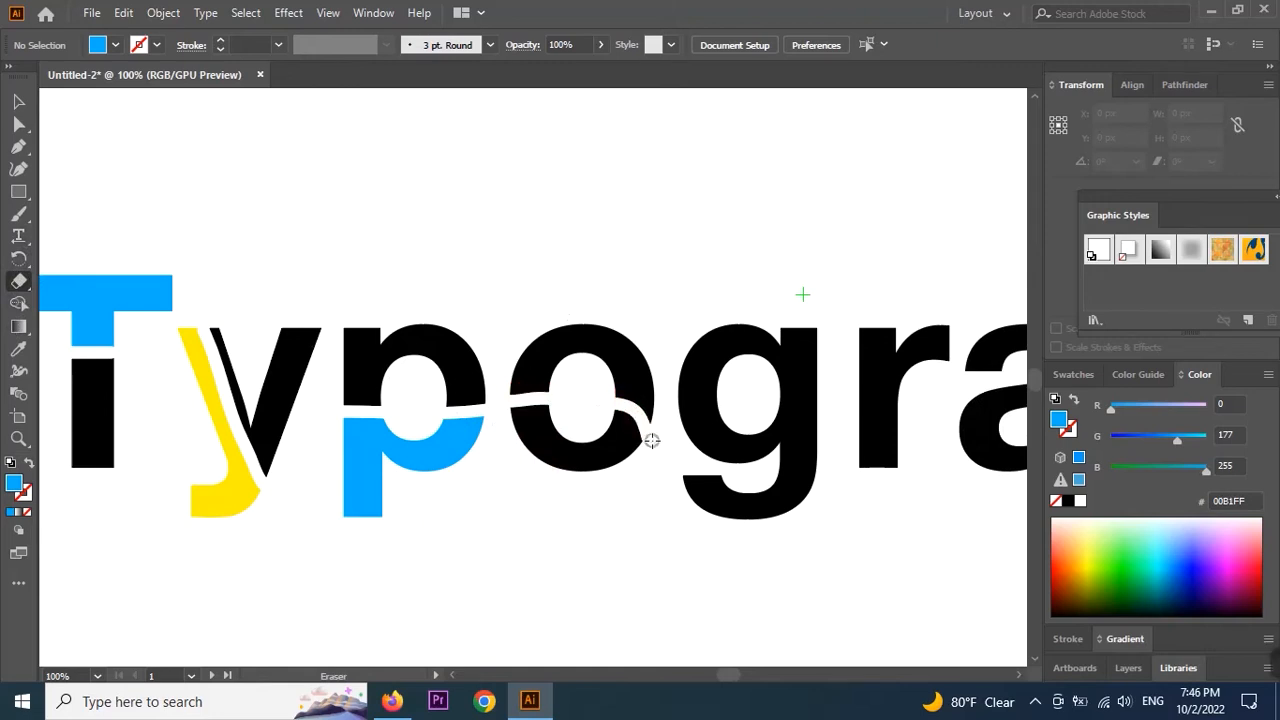
Fill the upper piece of the split o with the yellow sampled from the y.
click(18, 102)
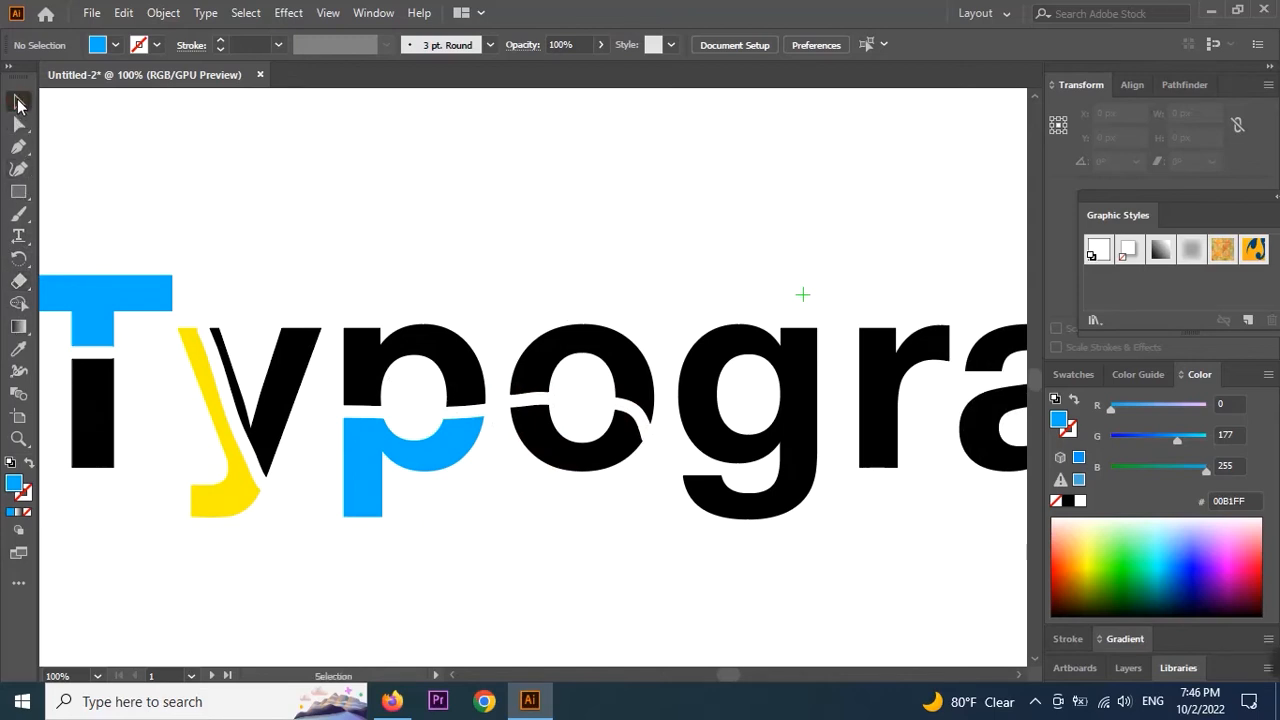
click(592, 330)
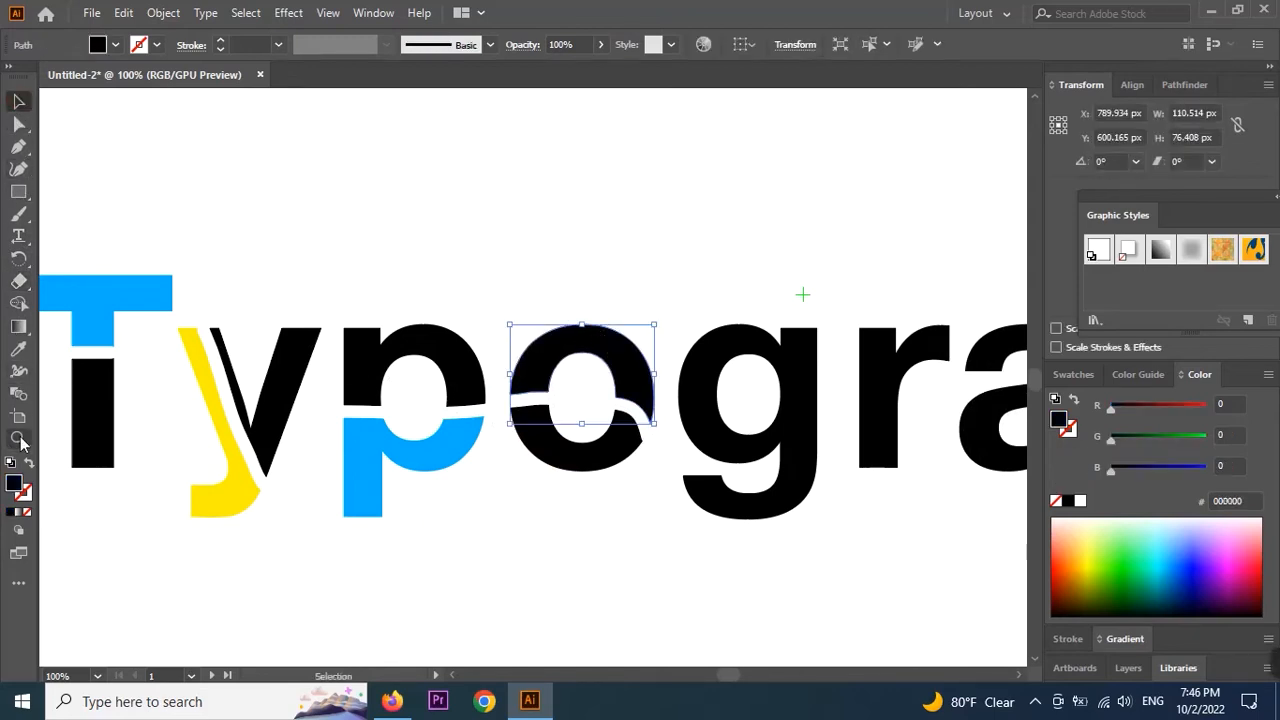
click(19, 350)
click(228, 490)
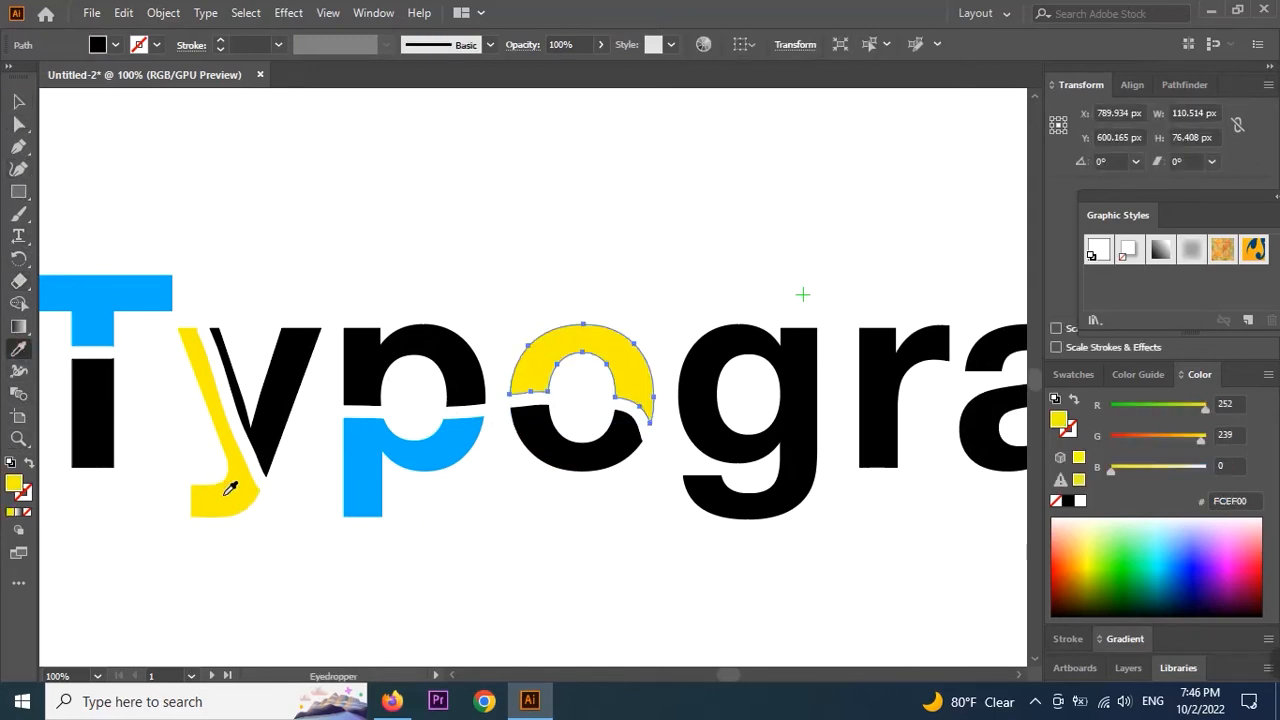
click(22, 105)
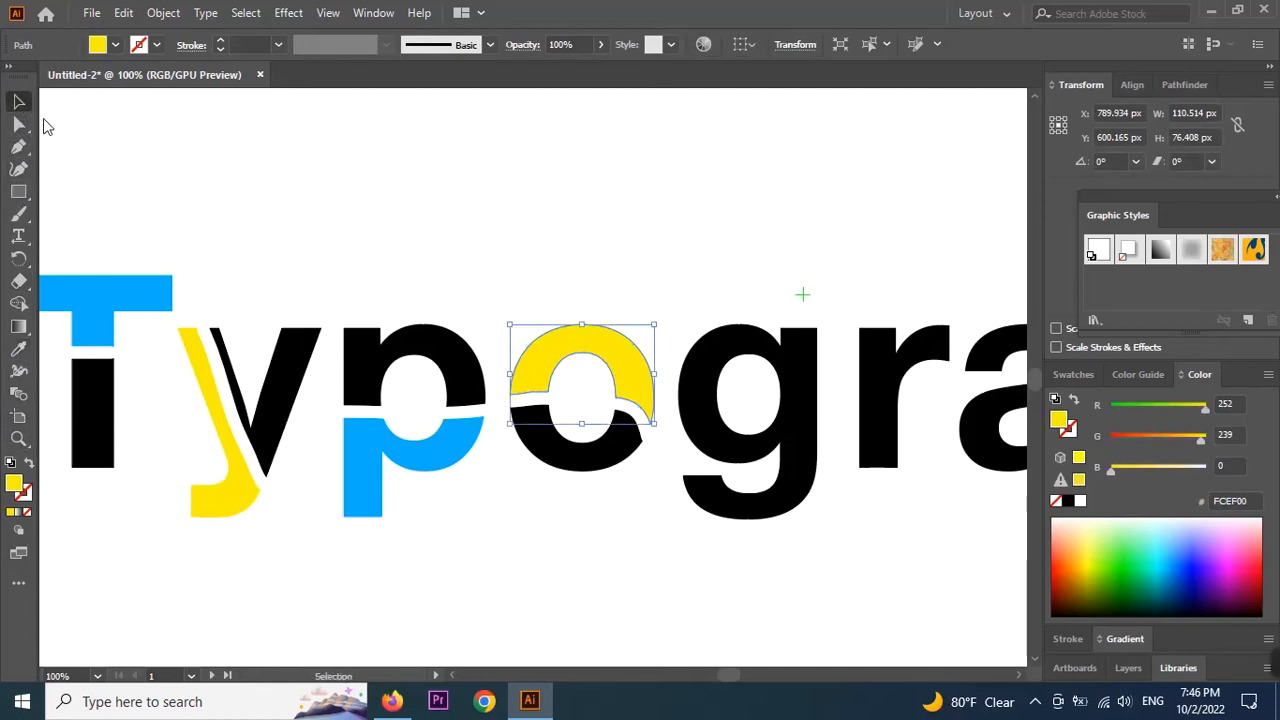
Deselect the yellow piece and erase a curved cut down the stem of the g and around along its tail.
click(537, 551)
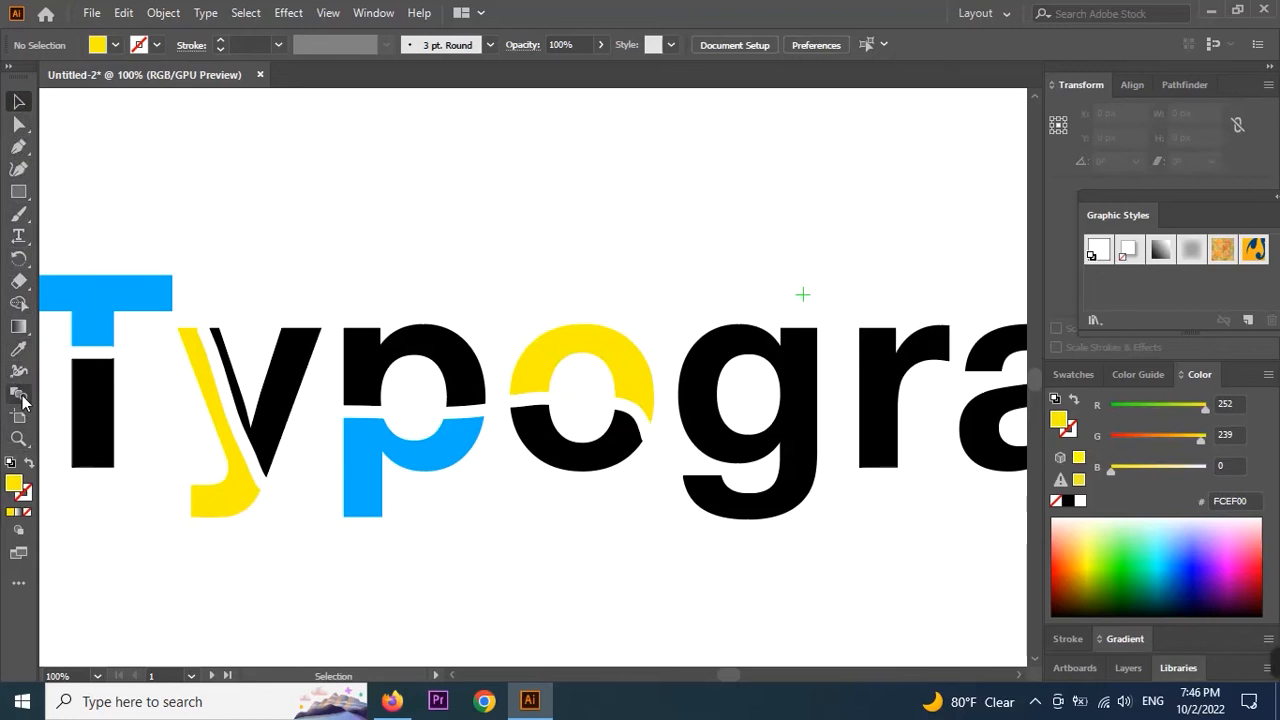
click(20, 282)
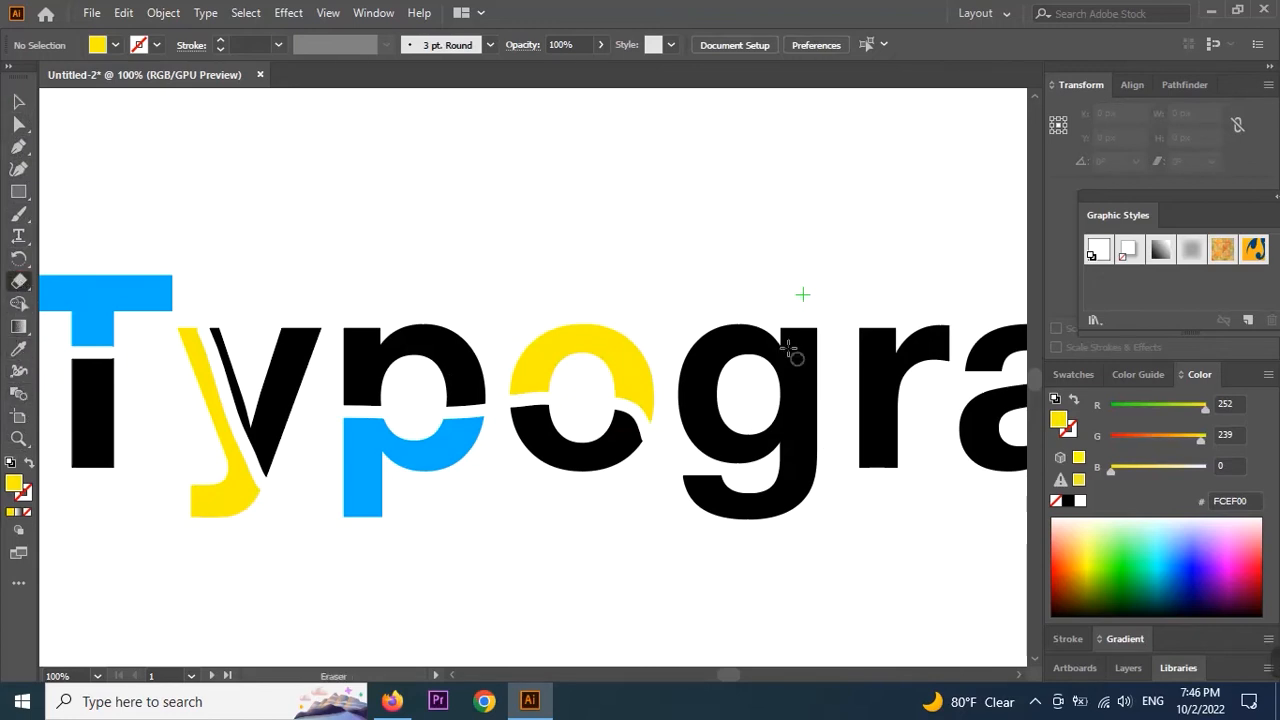
mouse_move(791, 328)
mouse_down()
mouse_move(797, 455)
mouse_move(780, 495)
mouse_move(738, 503)
mouse_move(700, 475)
mouse_up()
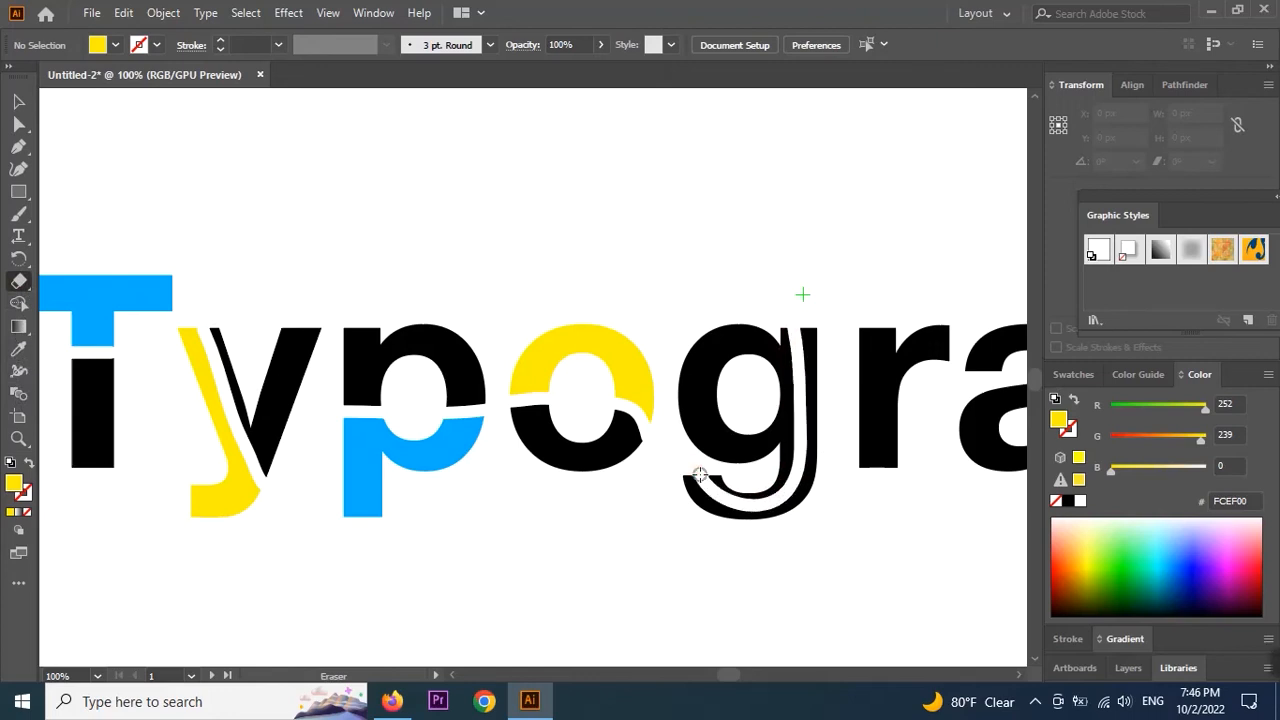
Fill the inner piece of the split g, containing the bowl, with the blue sampled from the first p, and deselect it.
key(v)
click(757, 440)
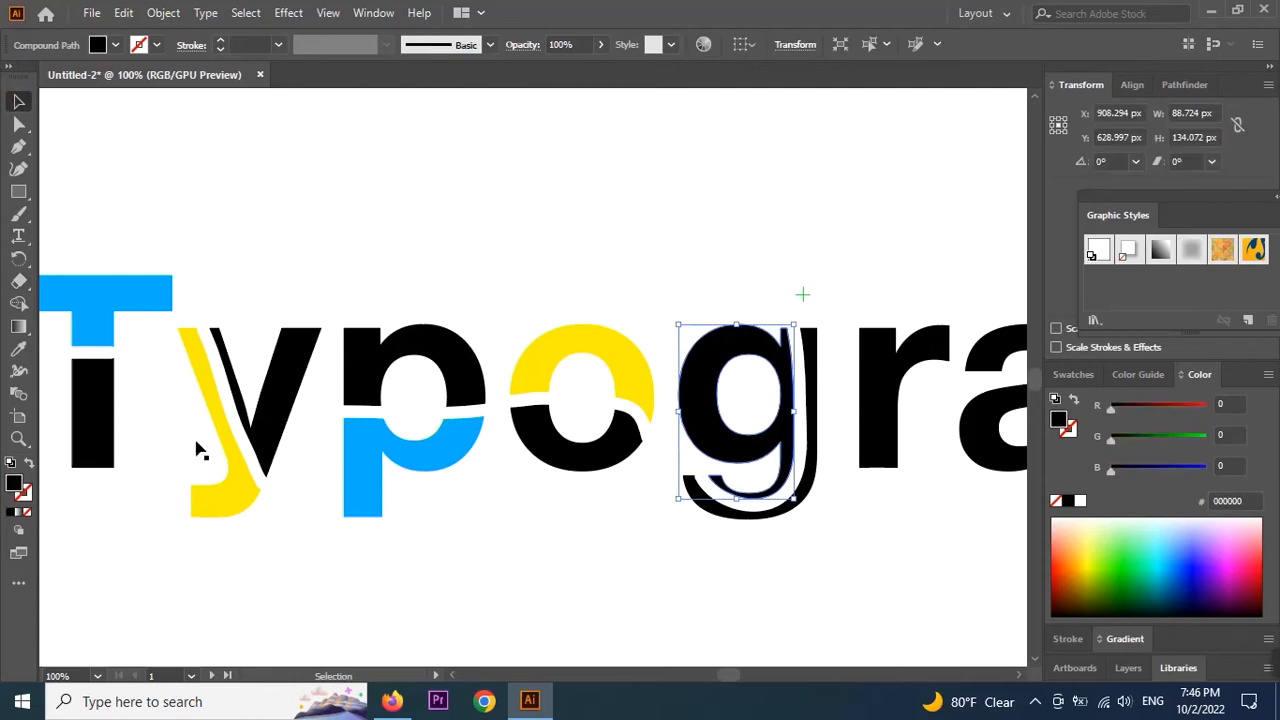
click(18, 348)
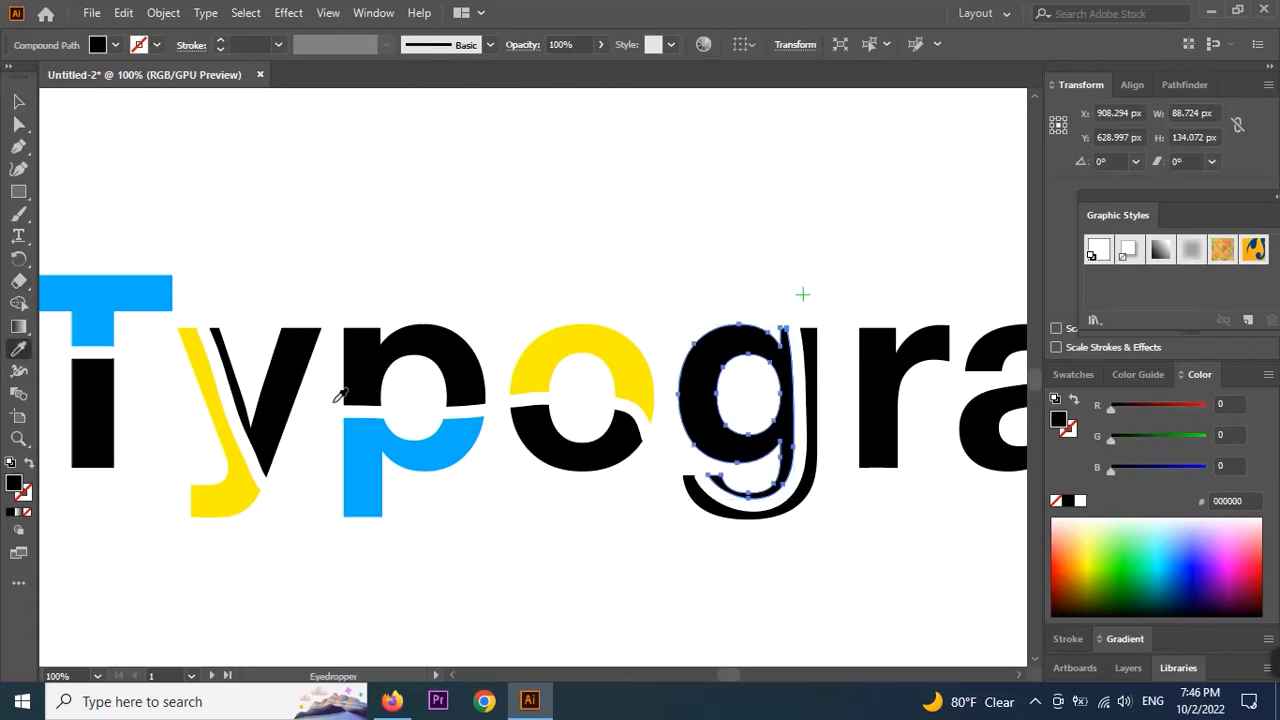
click(440, 445)
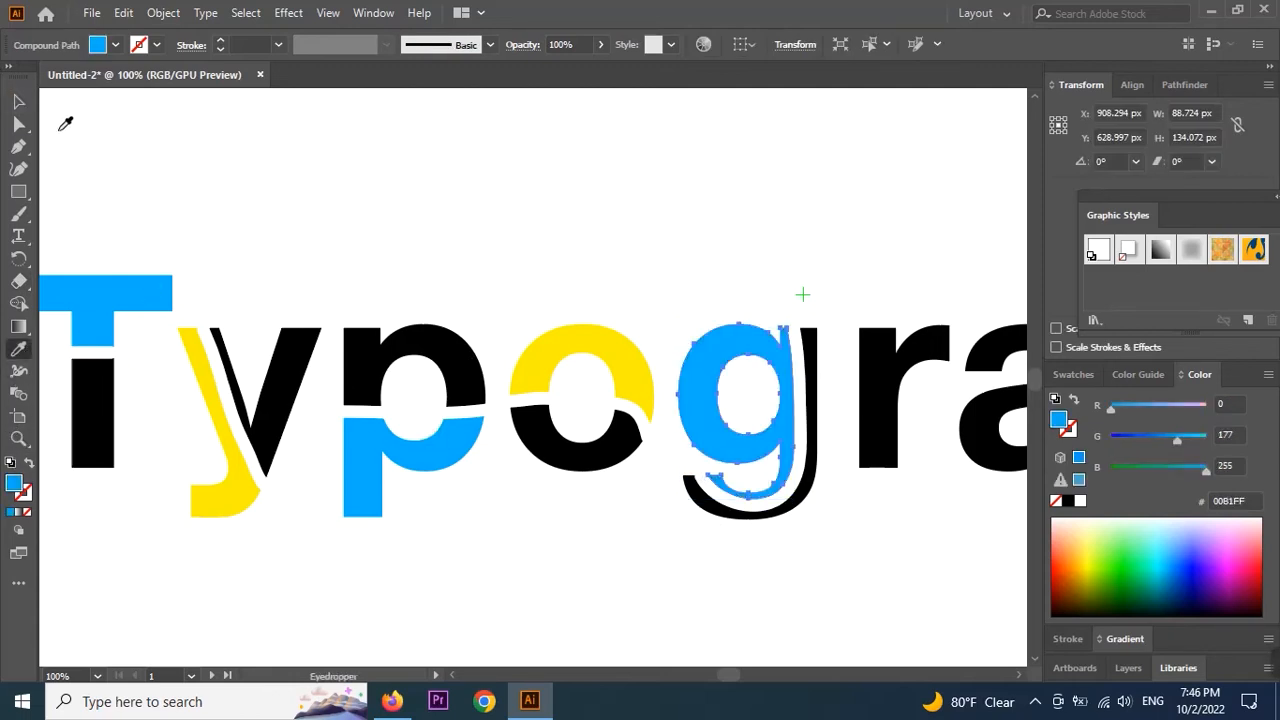
click(18, 101)
click(744, 564)
Erase a curved cut across the r, from the end of its arm down to the left edge of the stem.
drag(884, 519, 687, 510)
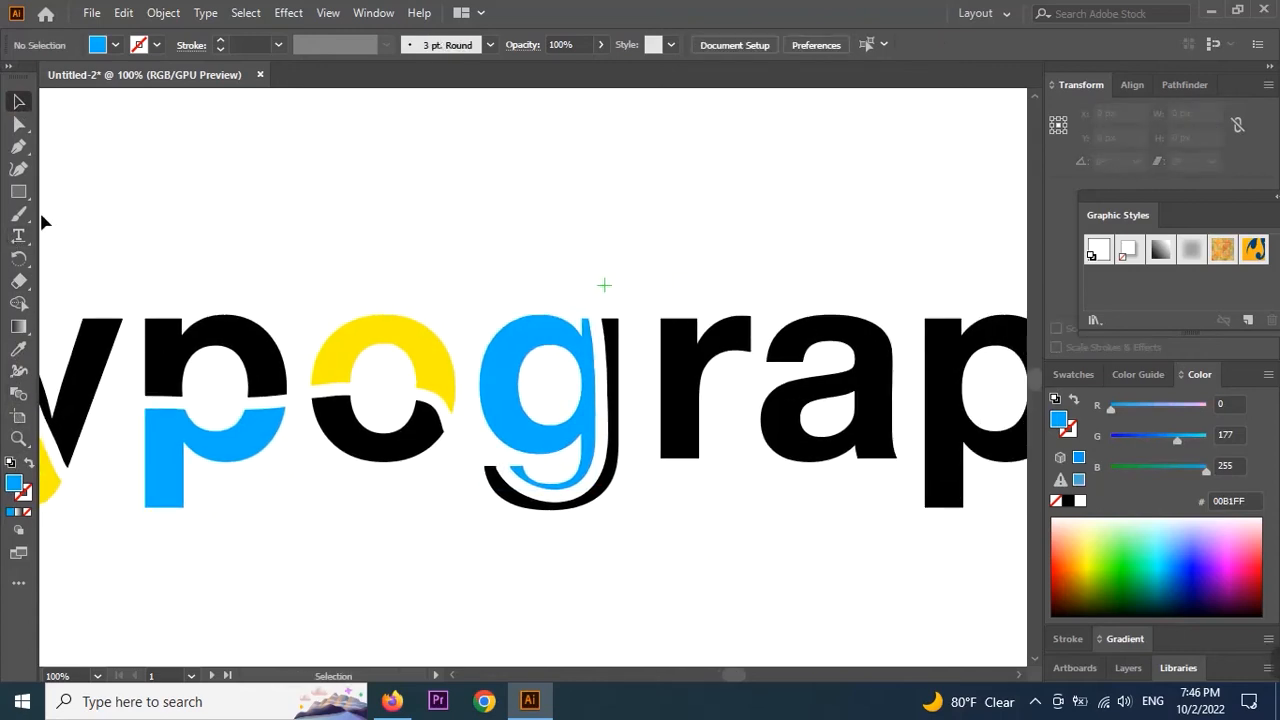
click(18, 281)
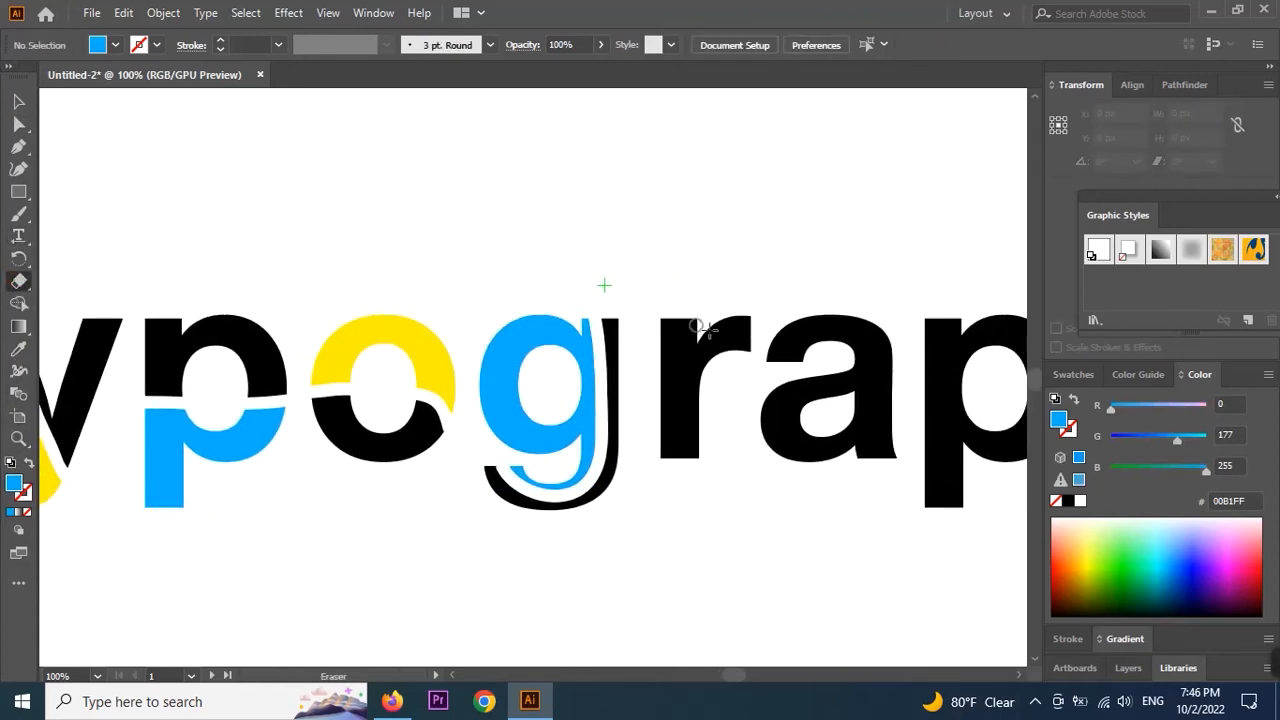
mouse_move(749, 333)
mouse_down()
mouse_move(698, 347)
mouse_move(651, 410)
mouse_up()
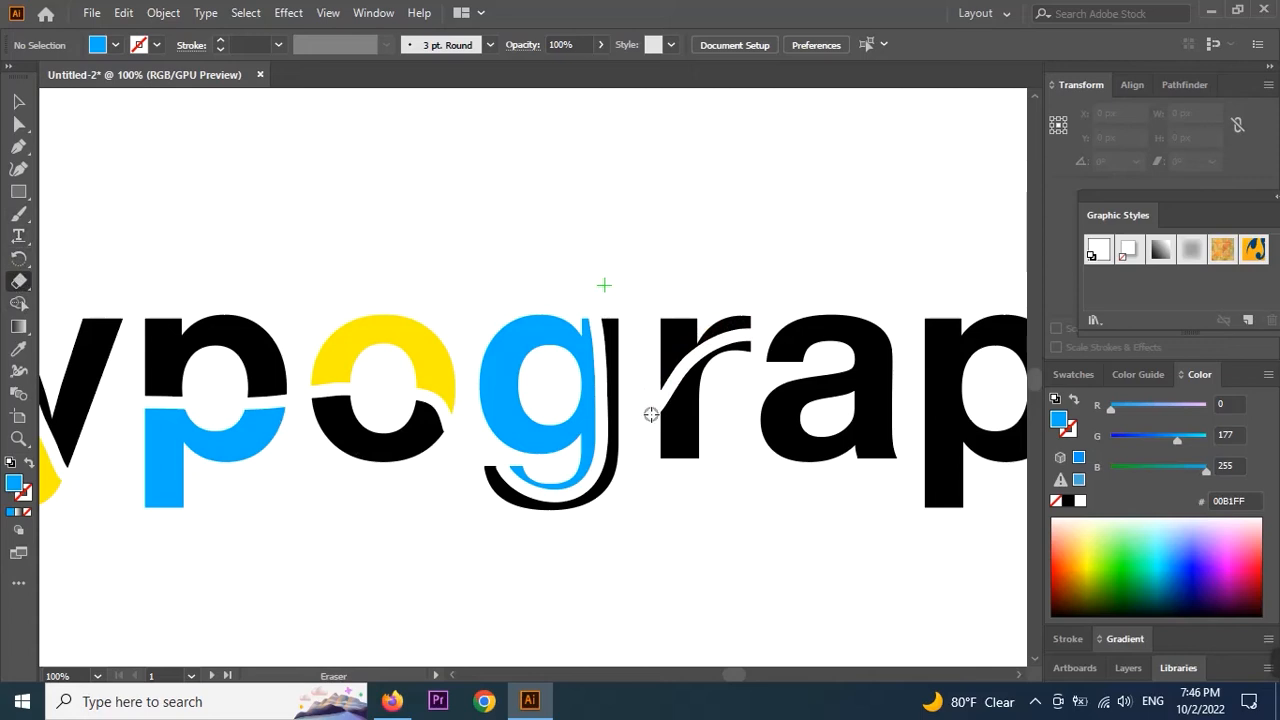
Fill the lower piece of the split r with the yellow sampled from the o, and deselect it.
click(19, 102)
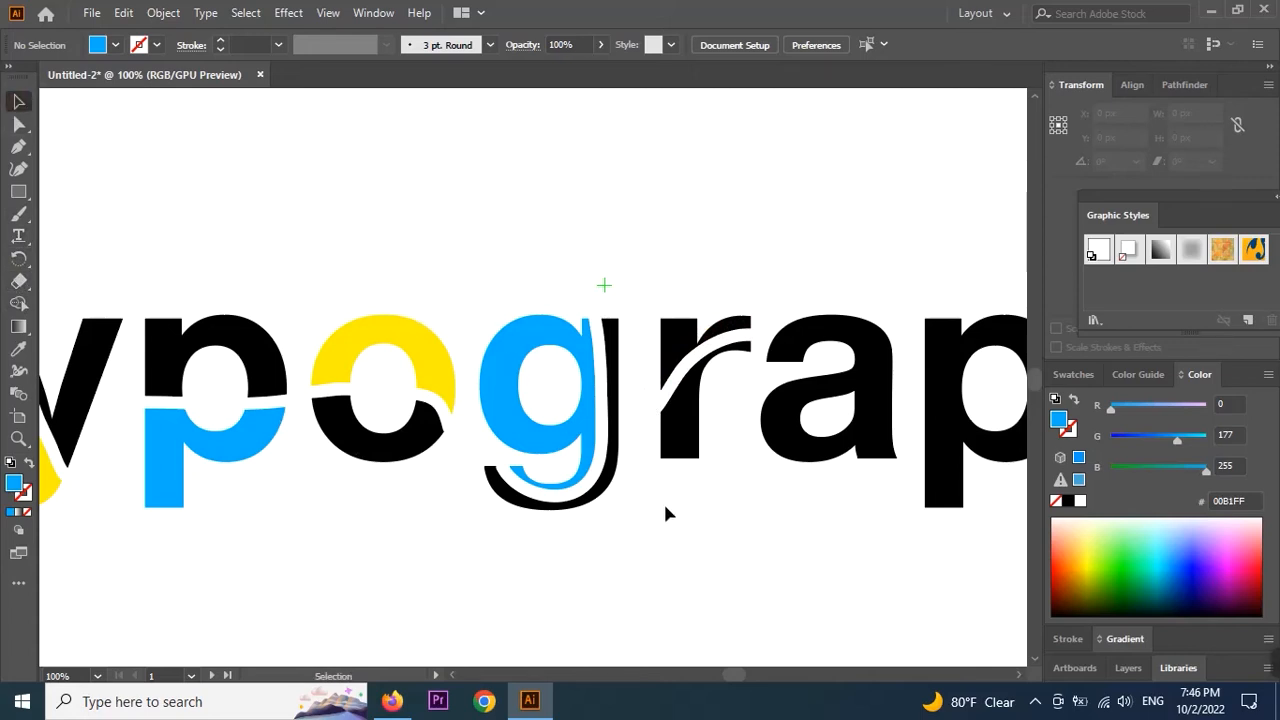
click(678, 446)
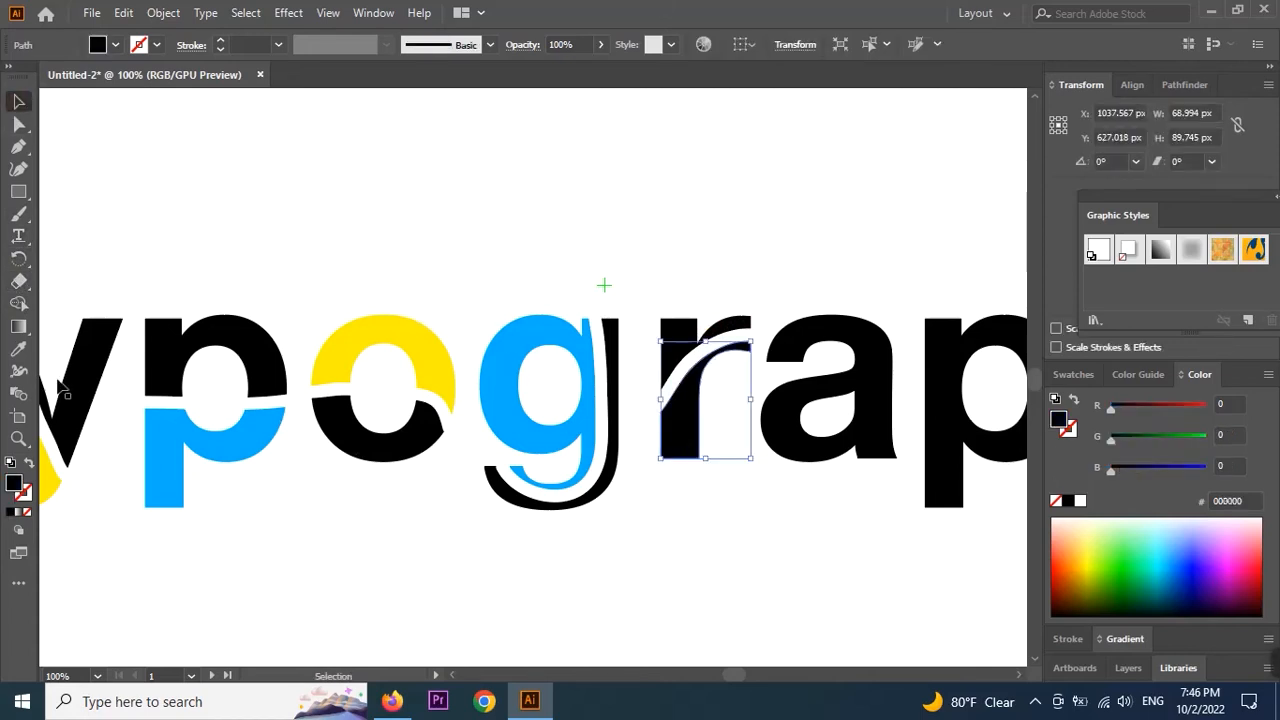
click(18, 349)
click(408, 332)
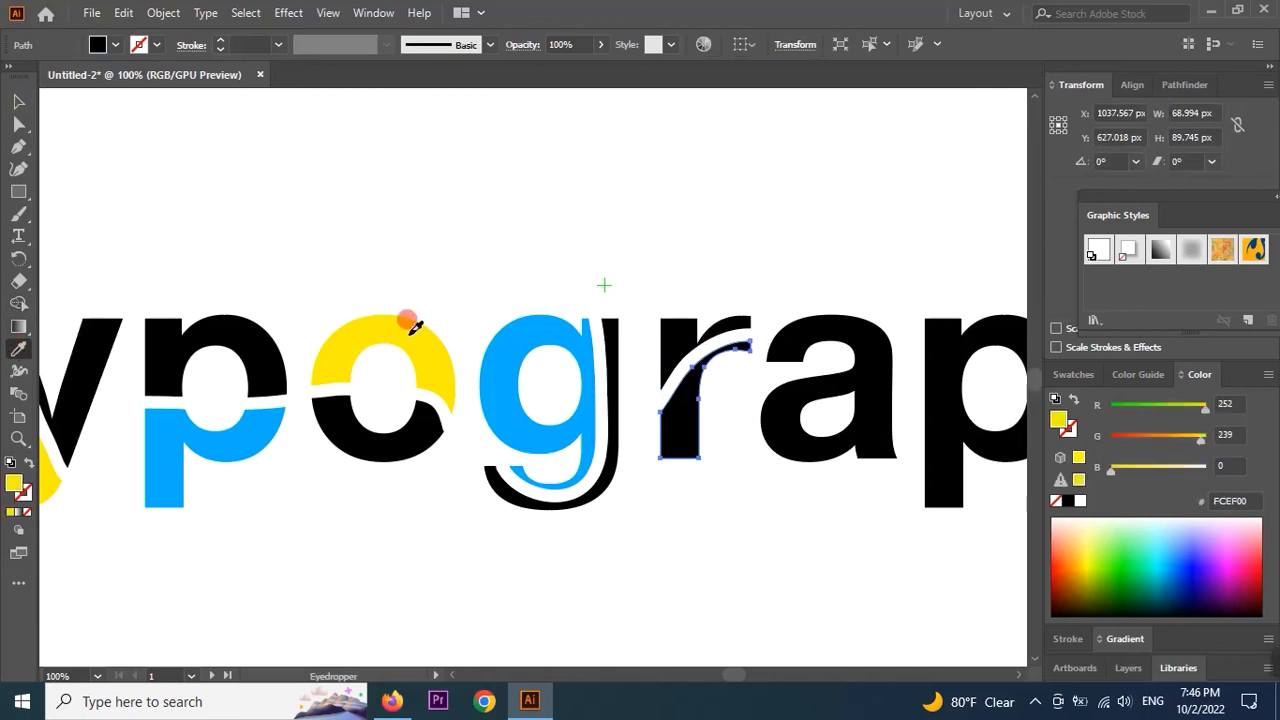
click(19, 102)
click(875, 564)
Erase a diagonal cut across the a, from its upper left down to its lower right side.
drag(740, 513, 581, 515)
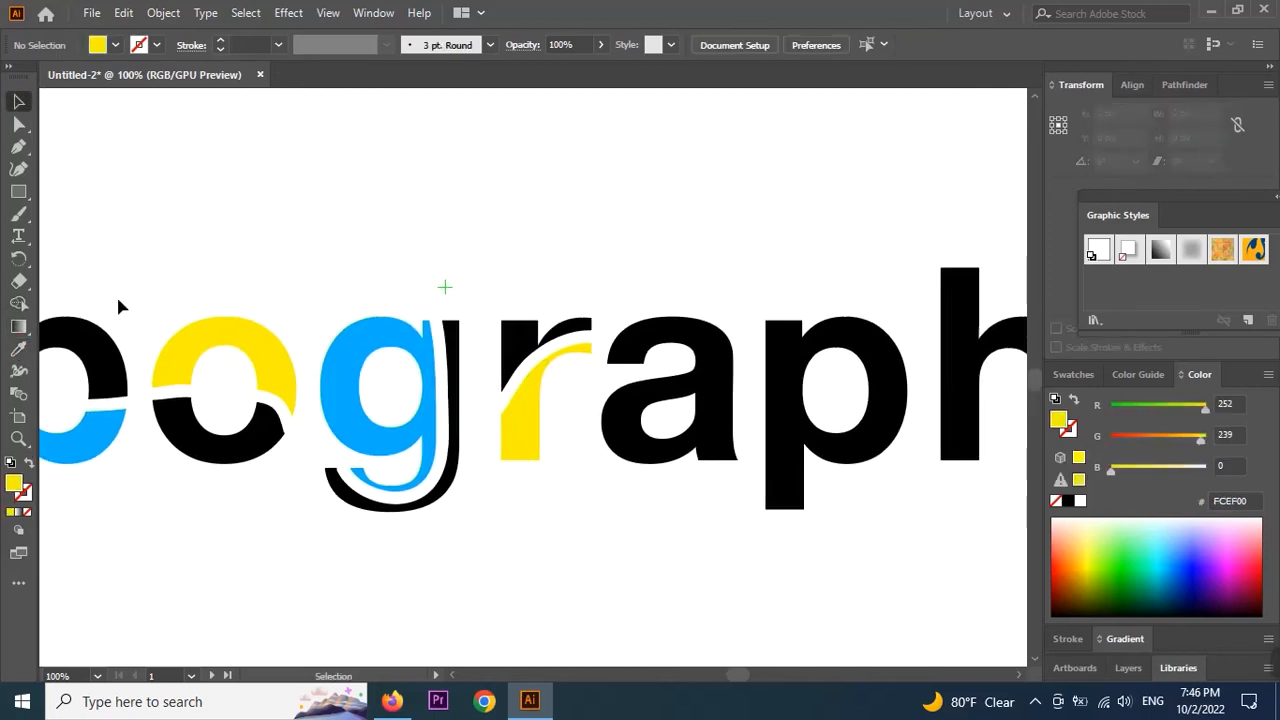
click(18, 281)
mouse_move(624, 318)
mouse_down()
mouse_move(678, 402)
mouse_move(736, 437)
mouse_up()
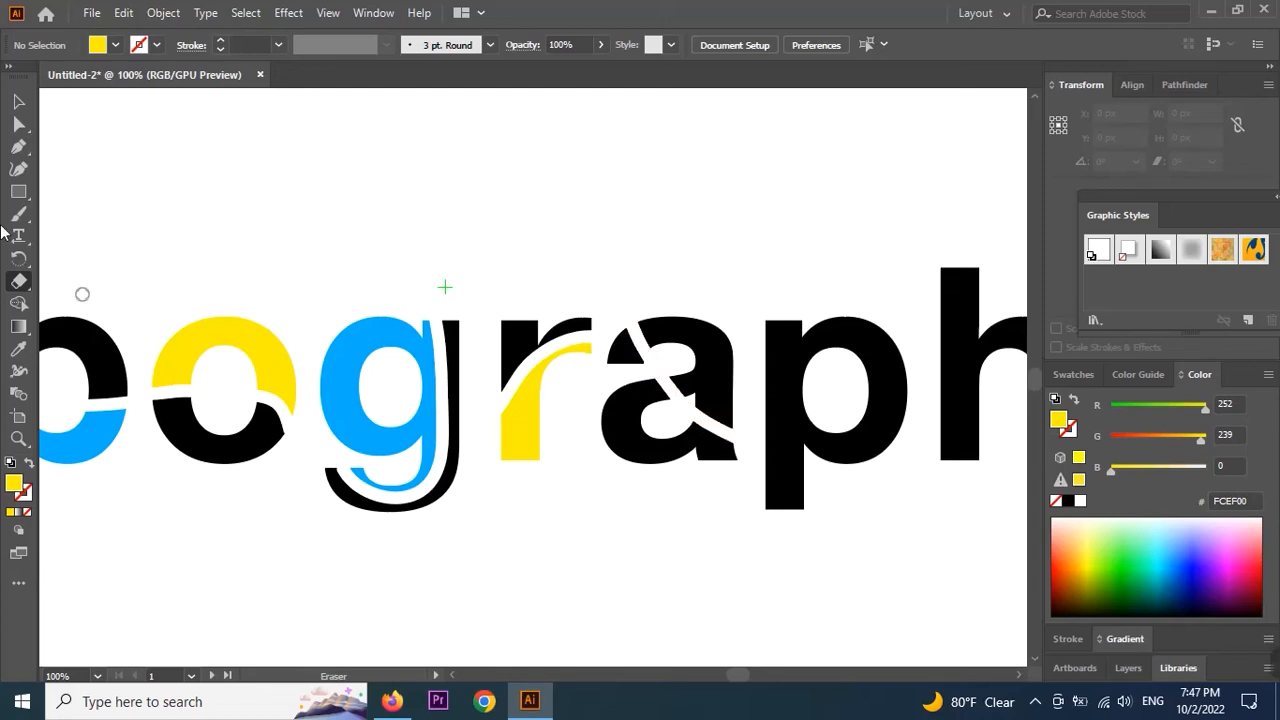
Fill the upper right piece of the split a with the blue sampled from the g.
click(18, 101)
click(718, 366)
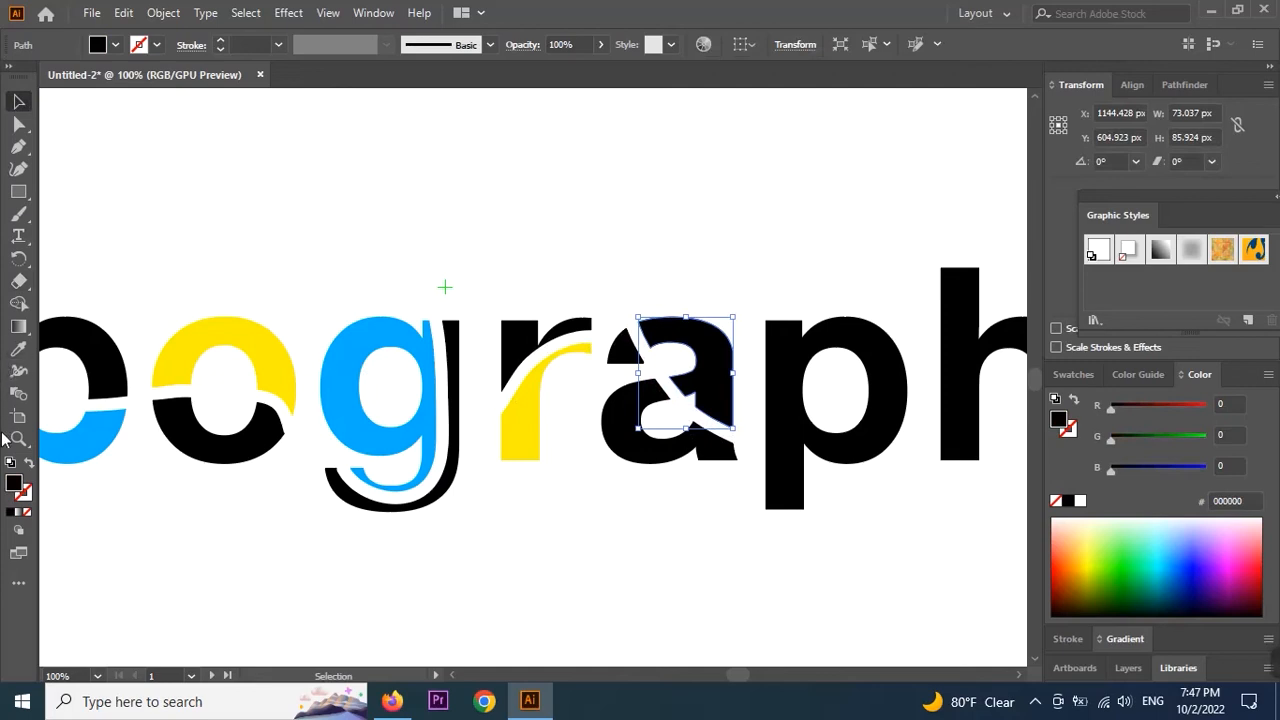
click(18, 349)
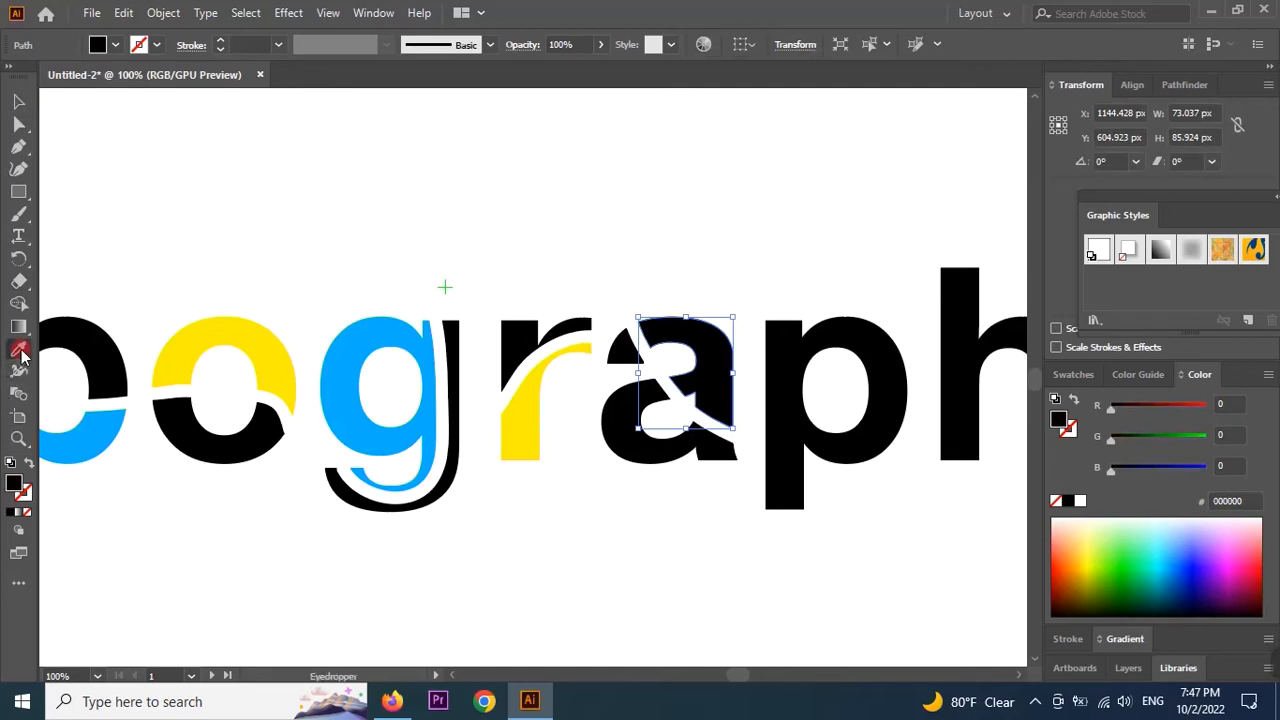
click(355, 381)
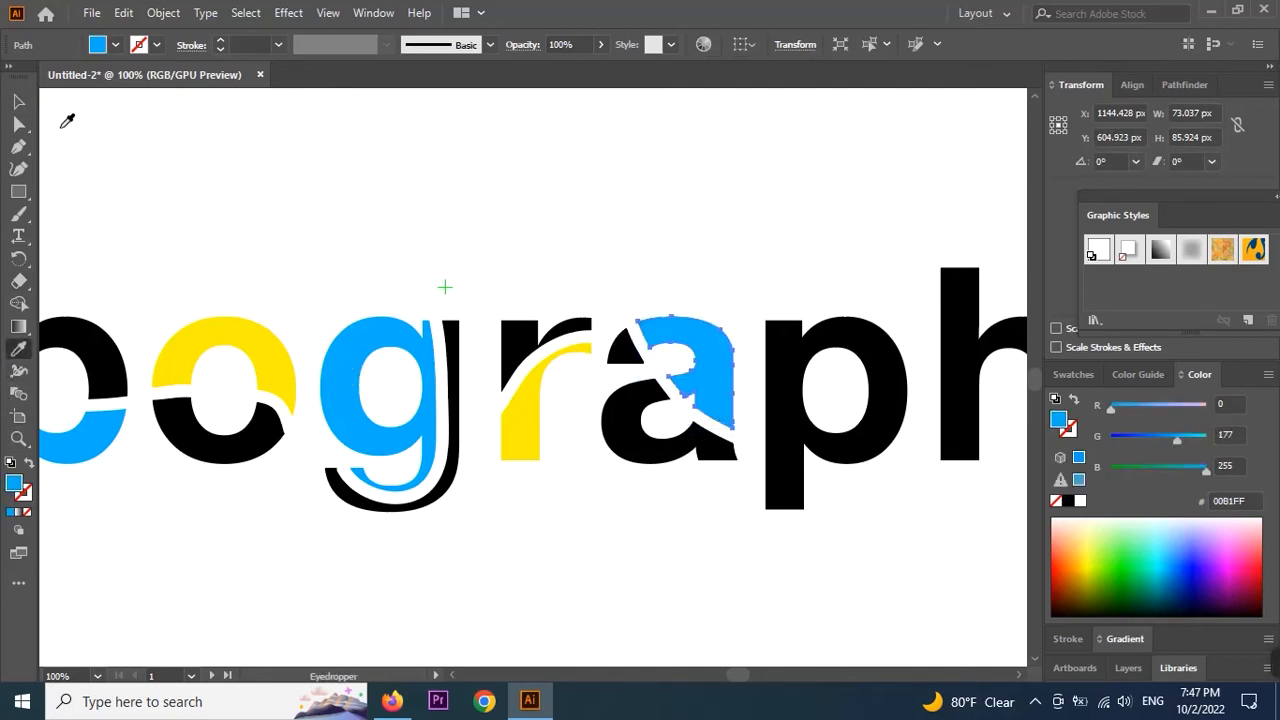
Try to erase a cut across the second letter p while the blue piece of the a is still selected.
click(18, 101)
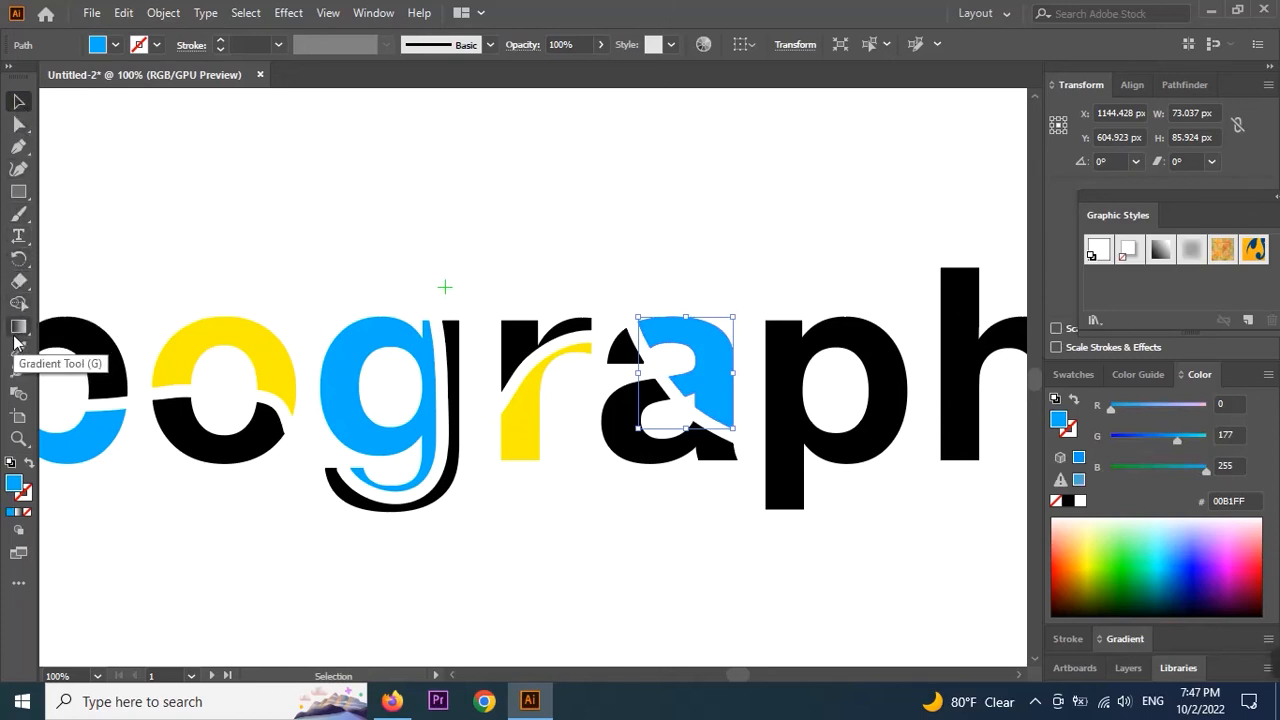
click(18, 281)
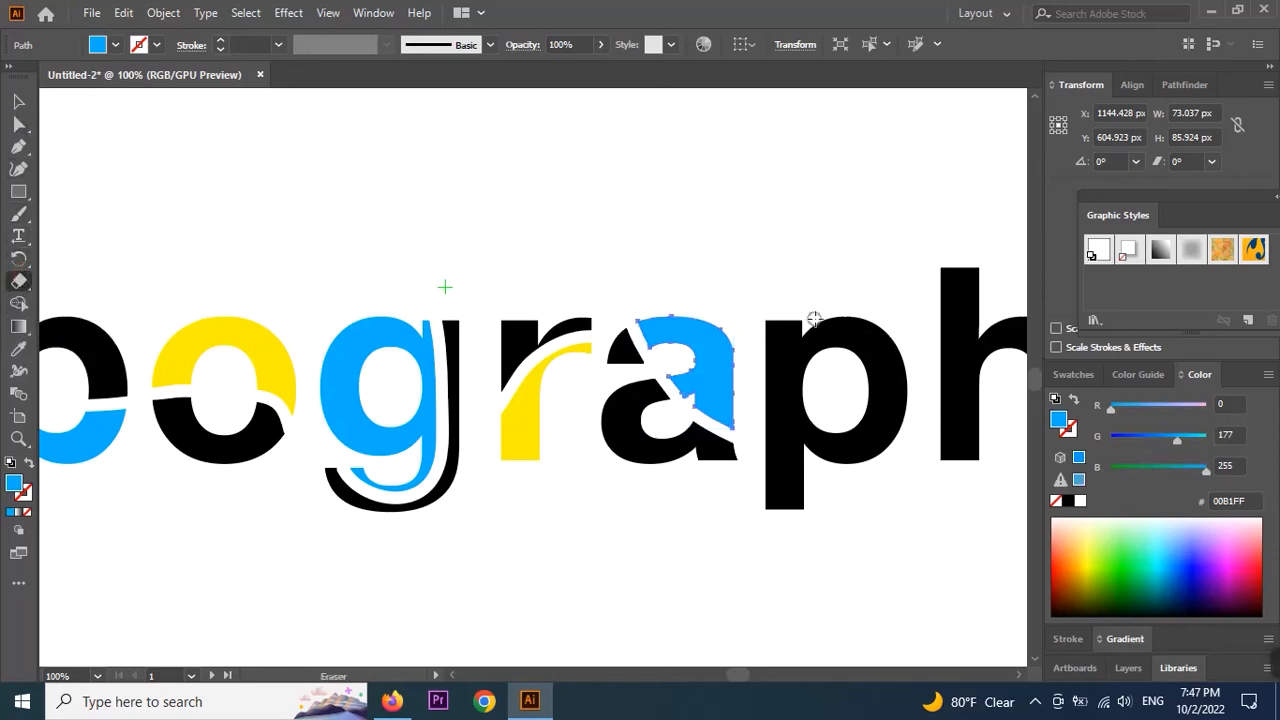
mouse_move(840, 315)
mouse_down()
mouse_move(842, 410)
mouse_move(793, 440)
mouse_move(762, 505)
mouse_move(732, 519)
mouse_up()
Clear the selection and erase a curved cut through the second p, from the top of its bowl down across the lower stem.
click(18, 101)
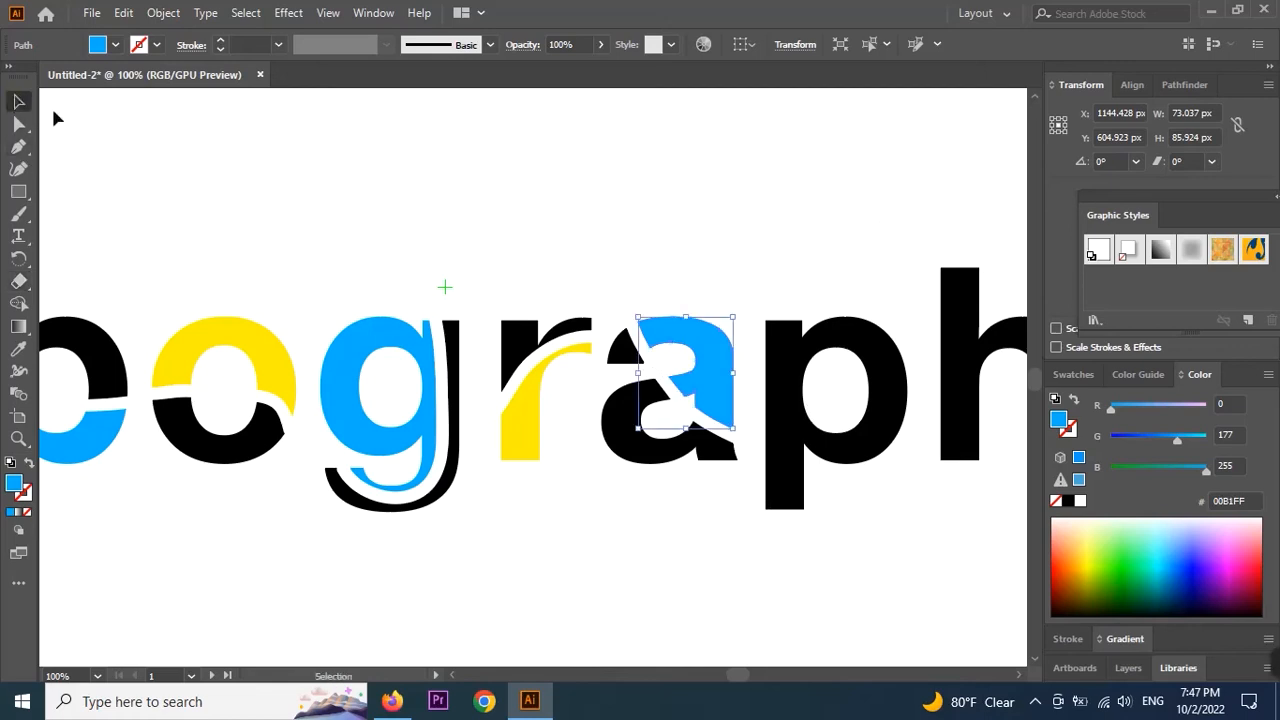
click(815, 438)
click(598, 246)
click(18, 281)
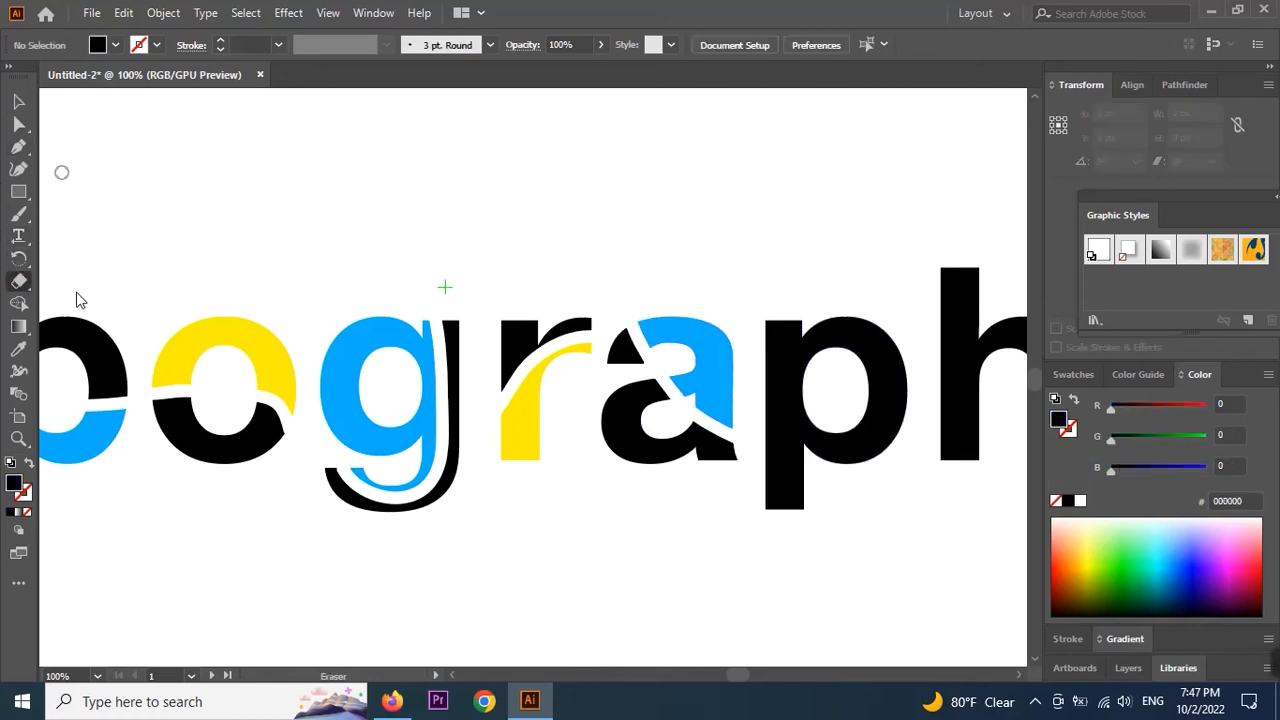
mouse_move(846, 318)
mouse_down()
mouse_move(857, 344)
mouse_move(830, 410)
mouse_move(776, 450)
mouse_move(740, 514)
mouse_up()
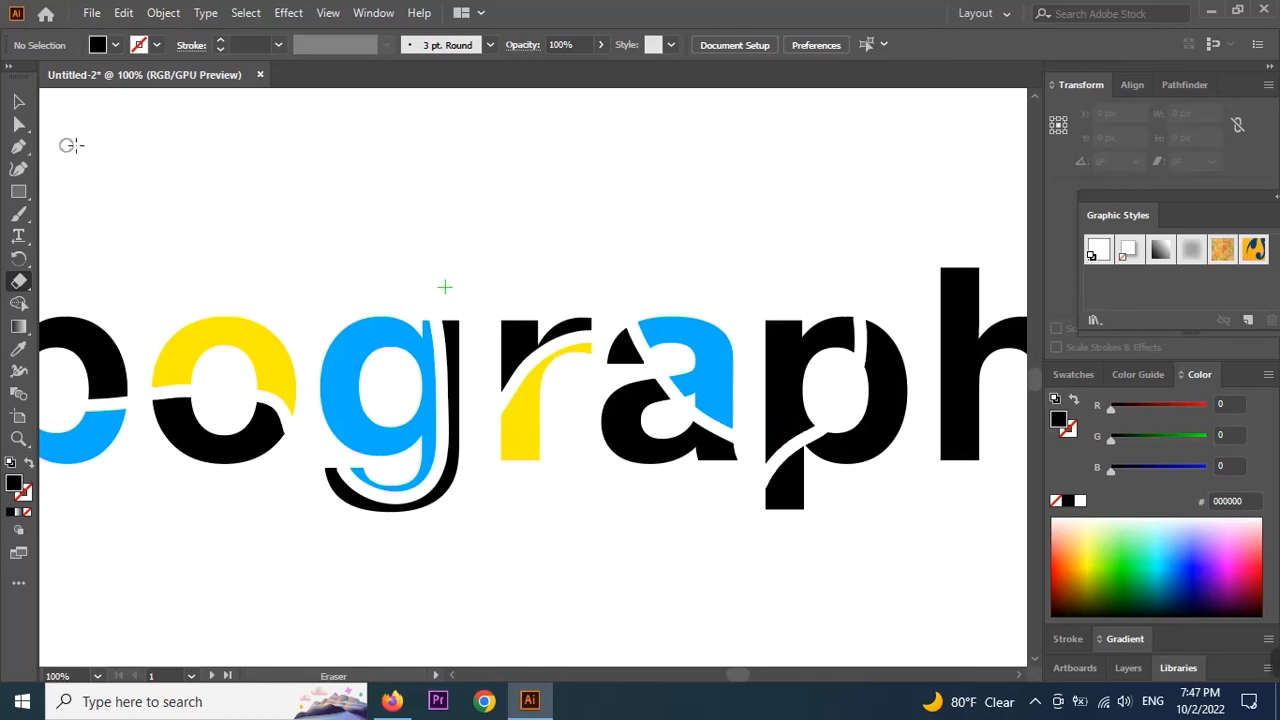
Fill the right bowl piece and the lower stem piece of the second p with the yellow sampled from the o, and deselect them.
click(19, 102)
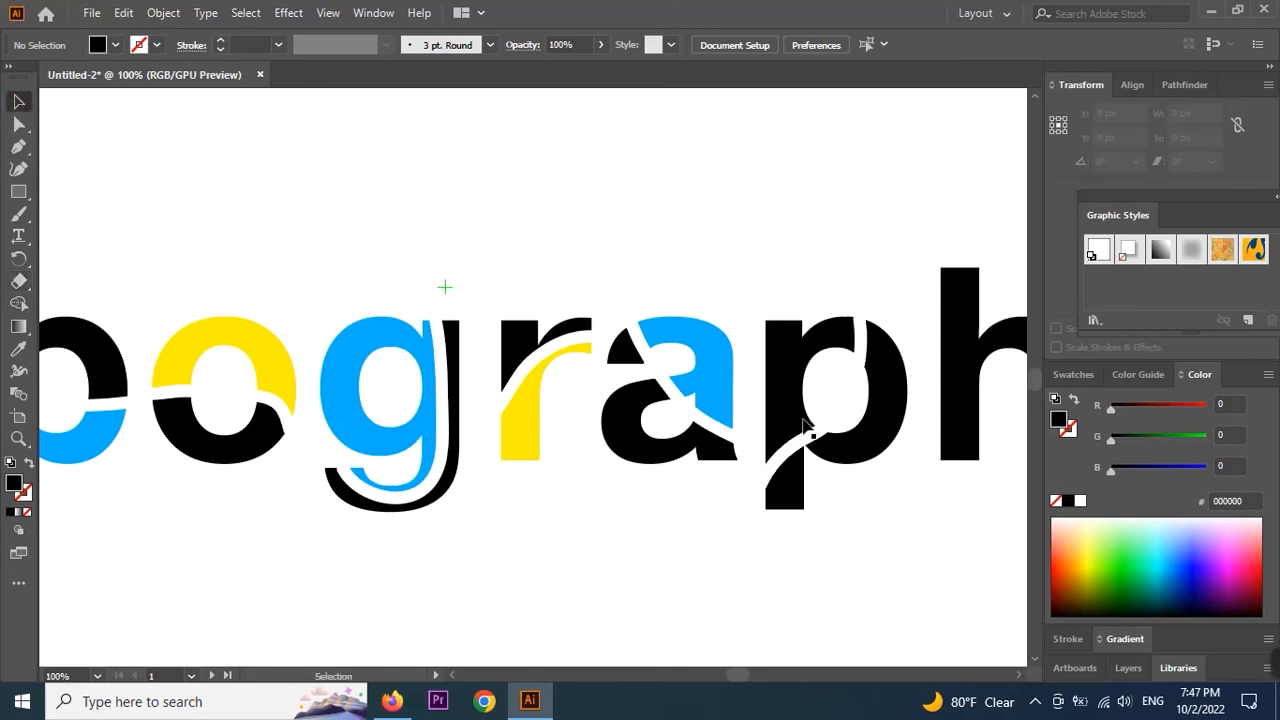
click(886, 405)
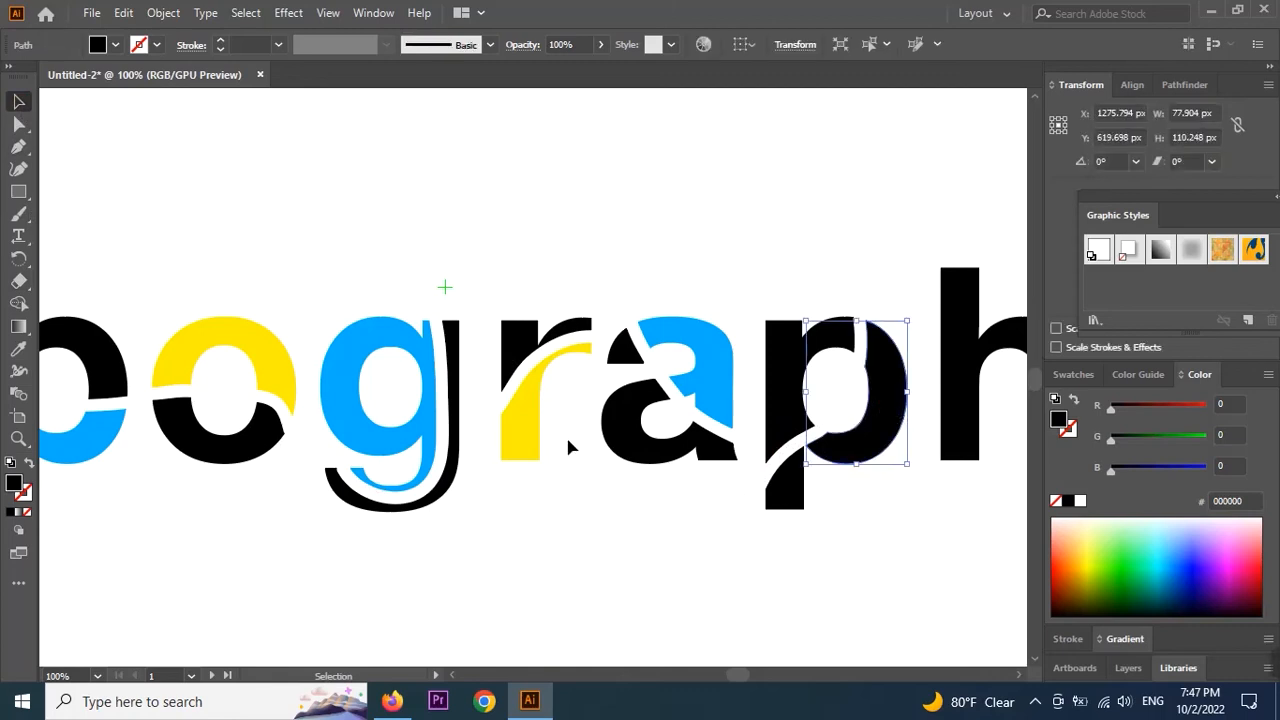
shift+click(786, 503)
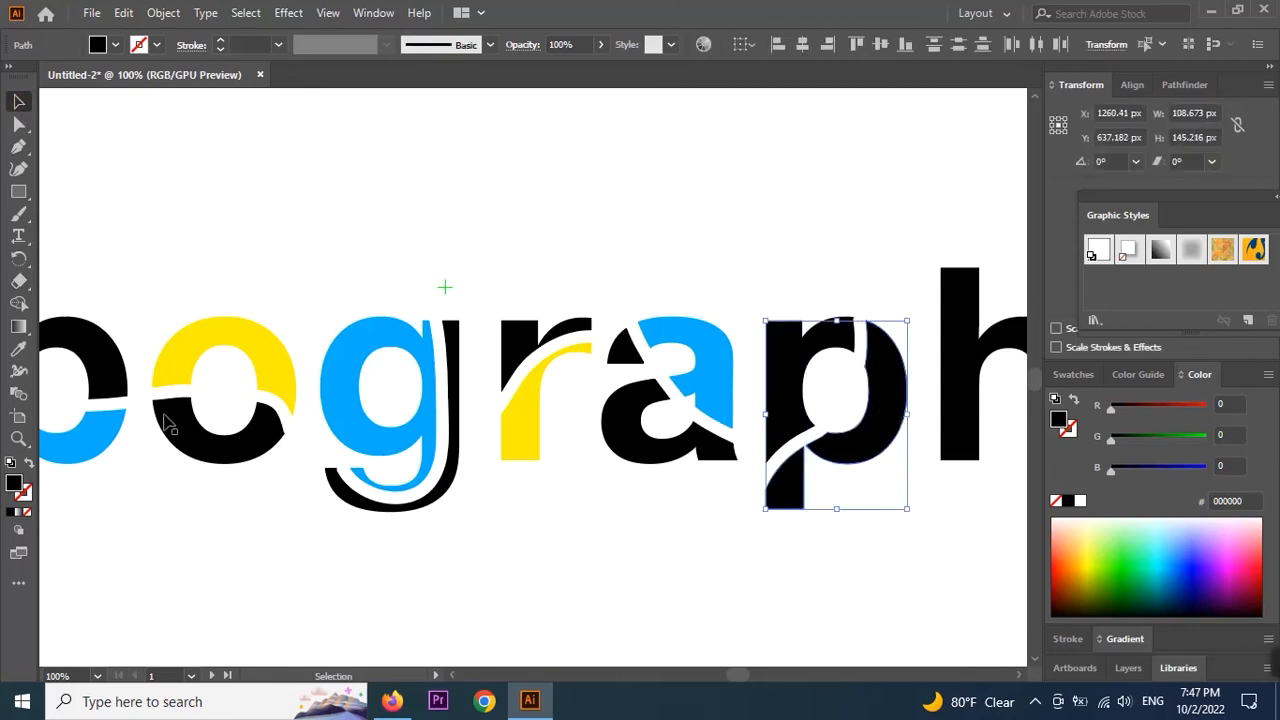
click(18, 348)
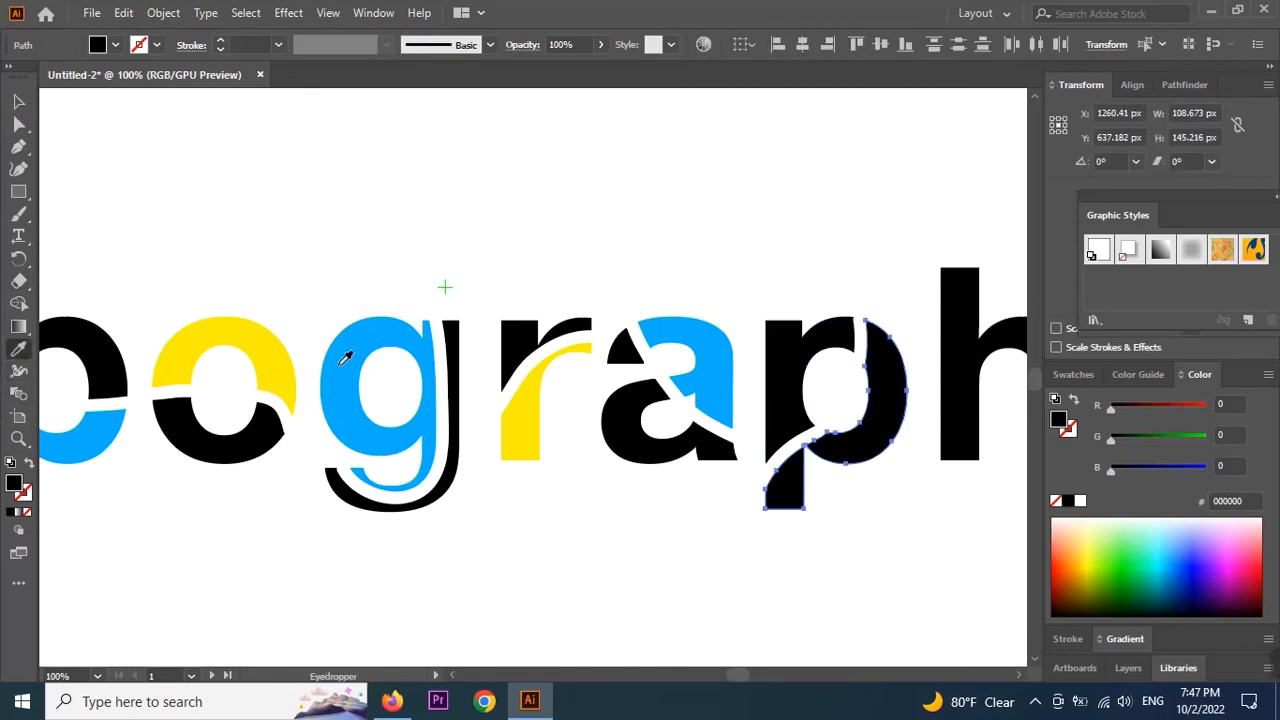
click(285, 357)
click(18, 101)
click(918, 525)
Erase a diagonal cut across the h, from the left side of its stem down to the lower part of its right leg.
drag(918, 525, 740, 492)
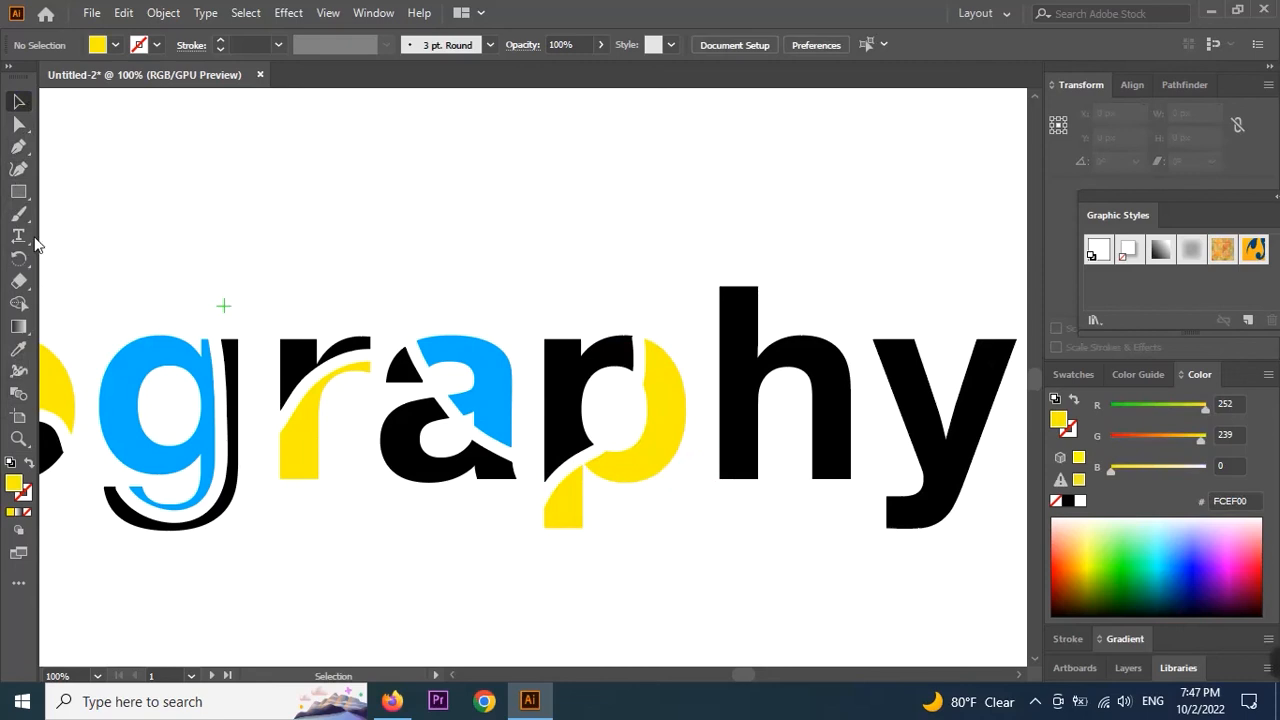
click(18, 281)
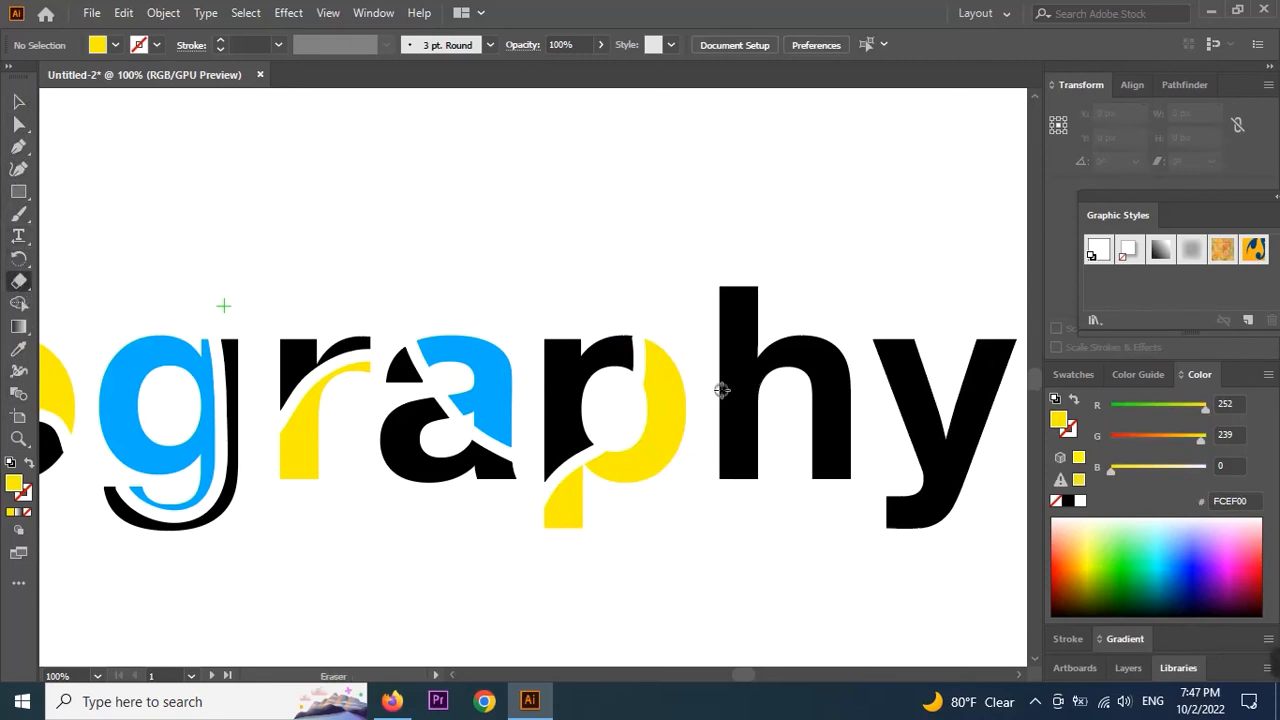
mouse_move(720, 355)
mouse_down()
mouse_move(797, 400)
mouse_move(858, 459)
mouse_up()
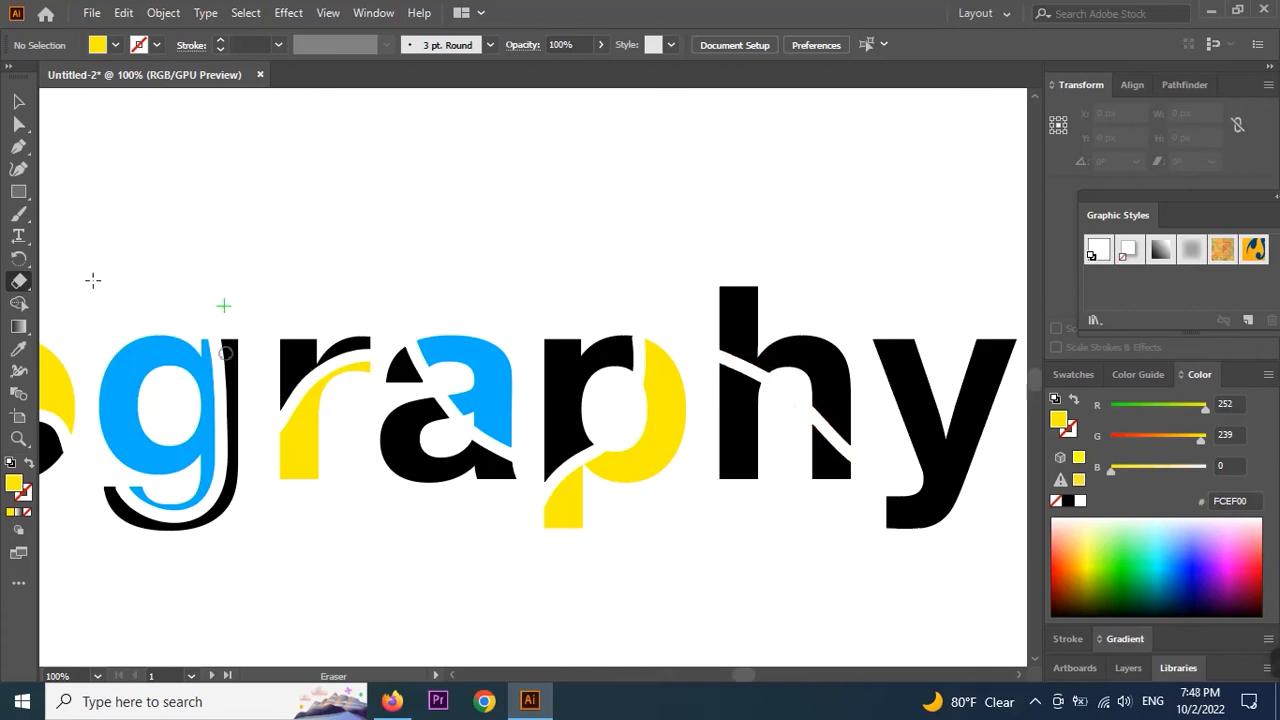
Fill the upper piece of the split h with the blue sampled from the a, and deselect it.
click(18, 101)
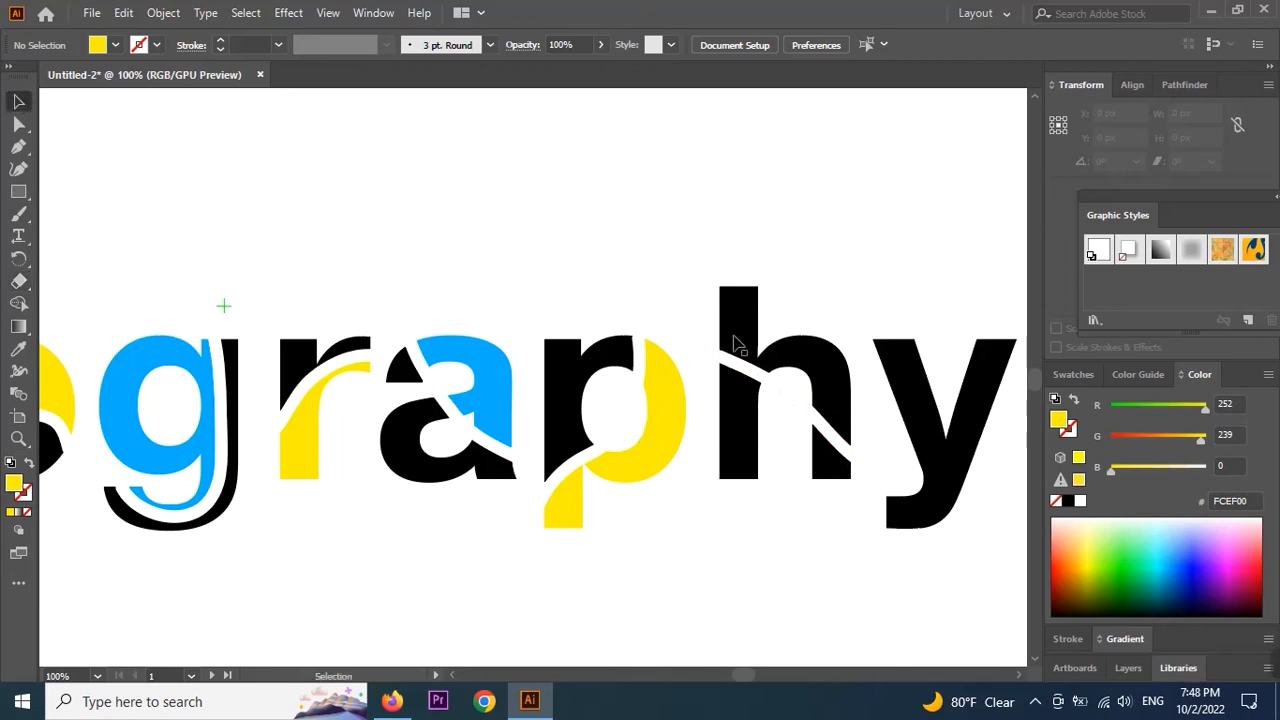
click(812, 358)
click(18, 348)
click(494, 380)
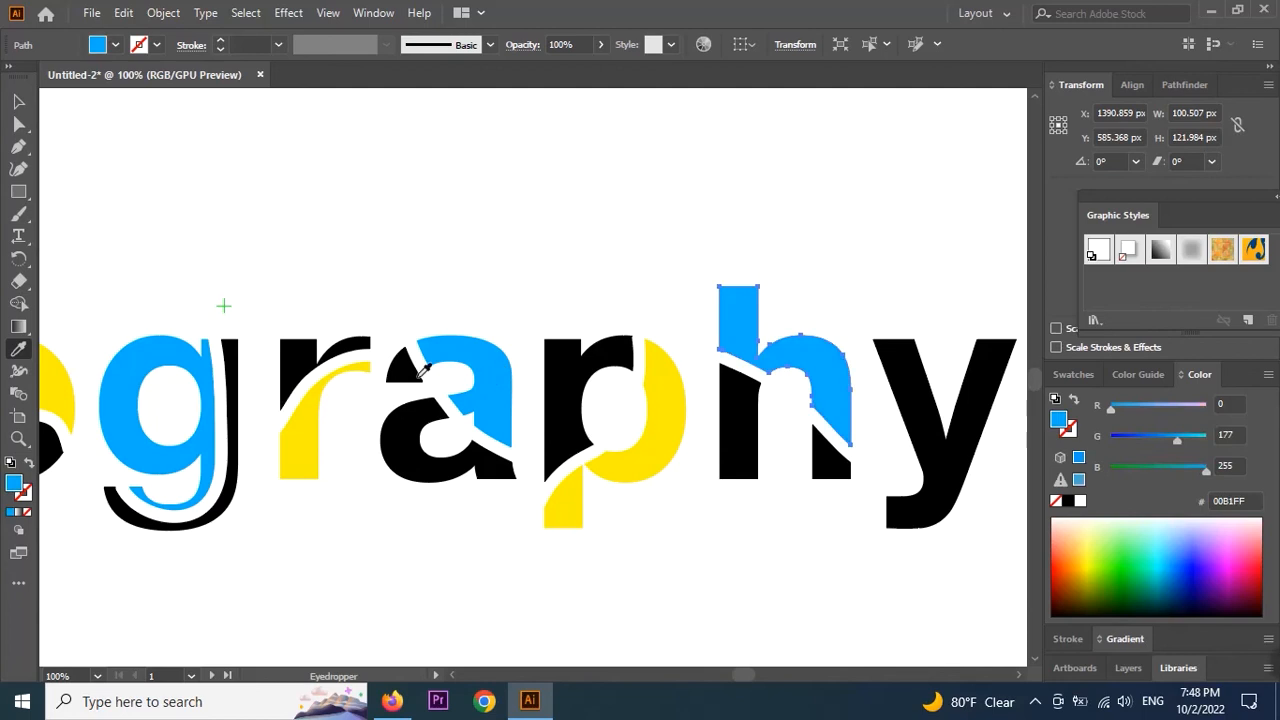
click(18, 101)
click(726, 538)
Erase a slanted cut down the left arm of the final y, from its top to the right side above the tail.
drag(736, 494, 663, 496)
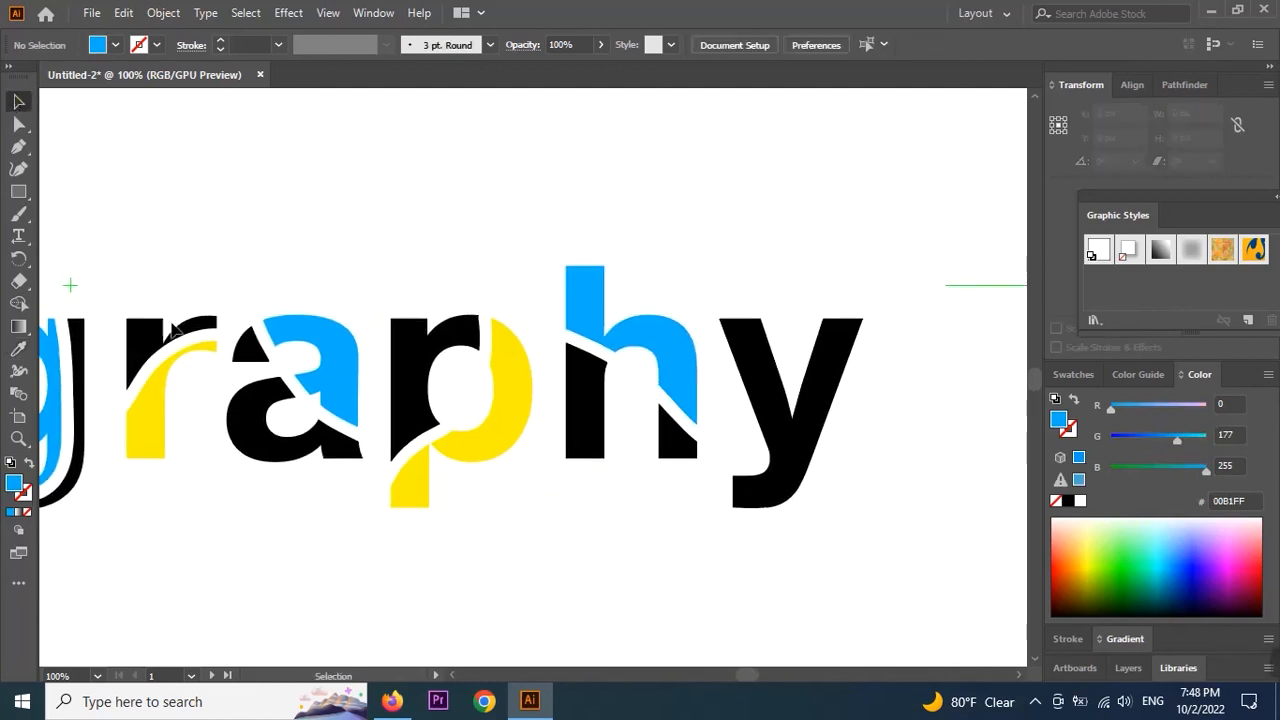
click(18, 281)
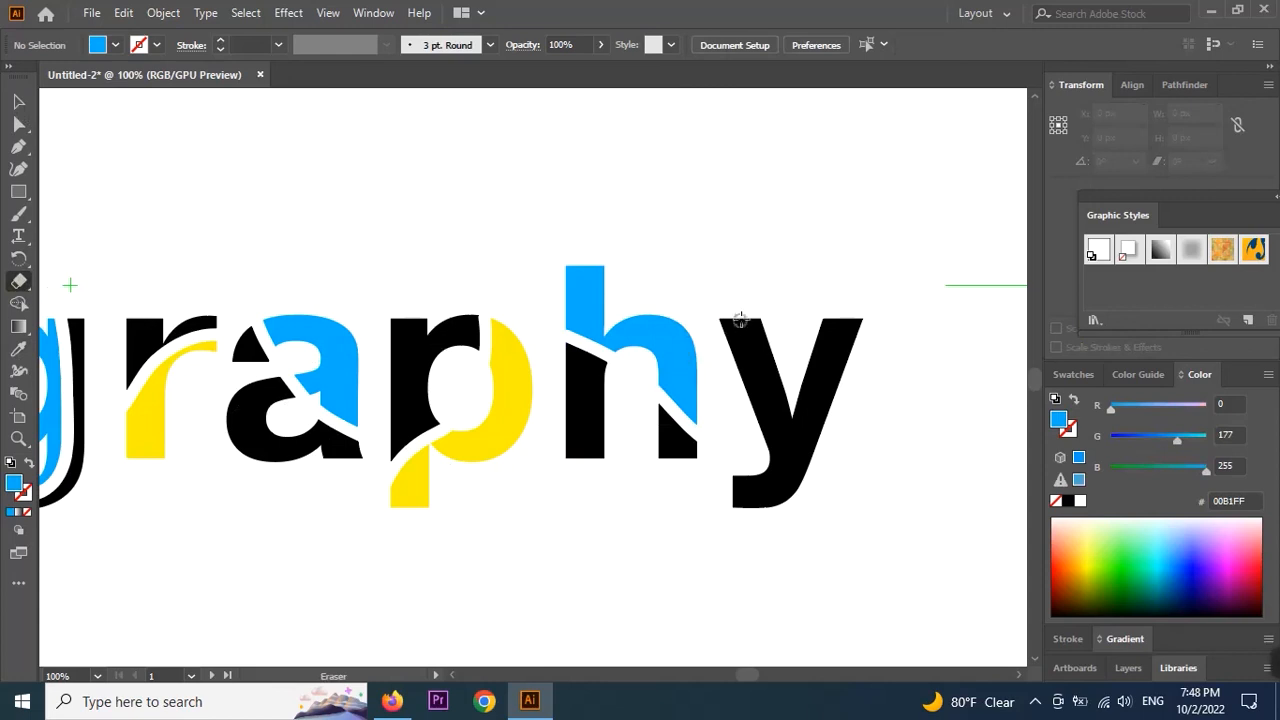
drag(742, 326, 815, 503)
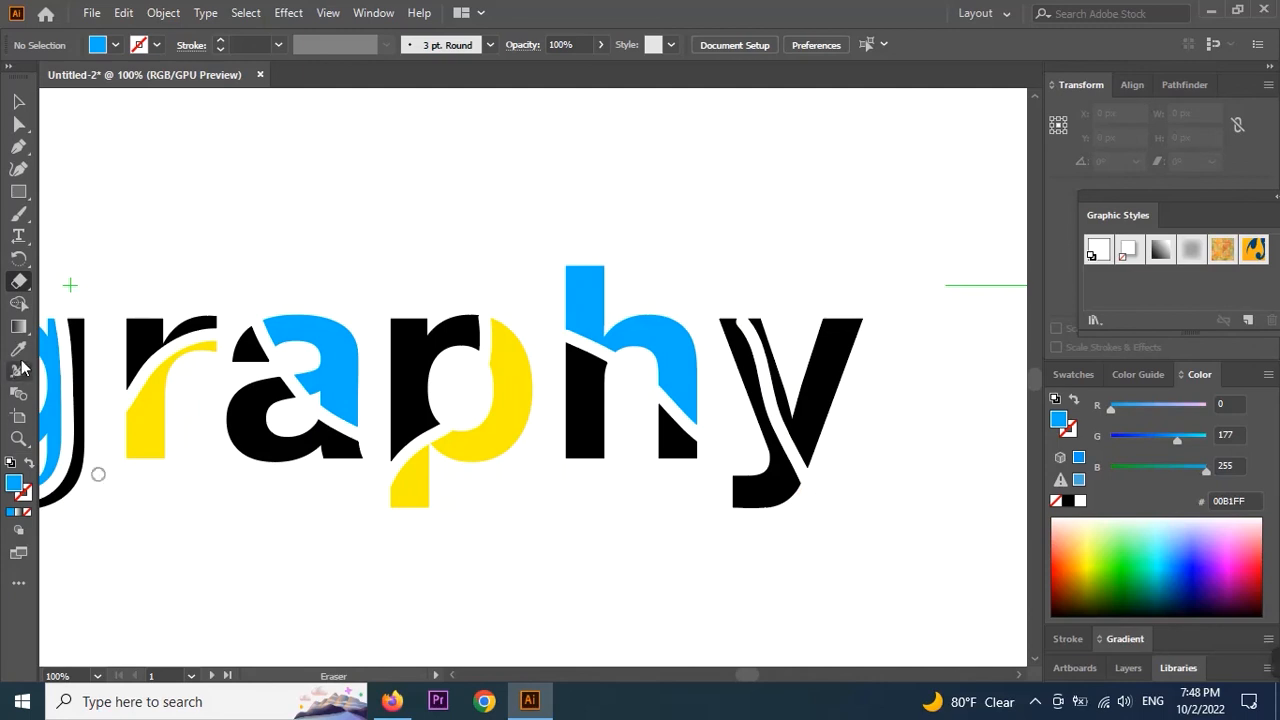
click(18, 102)
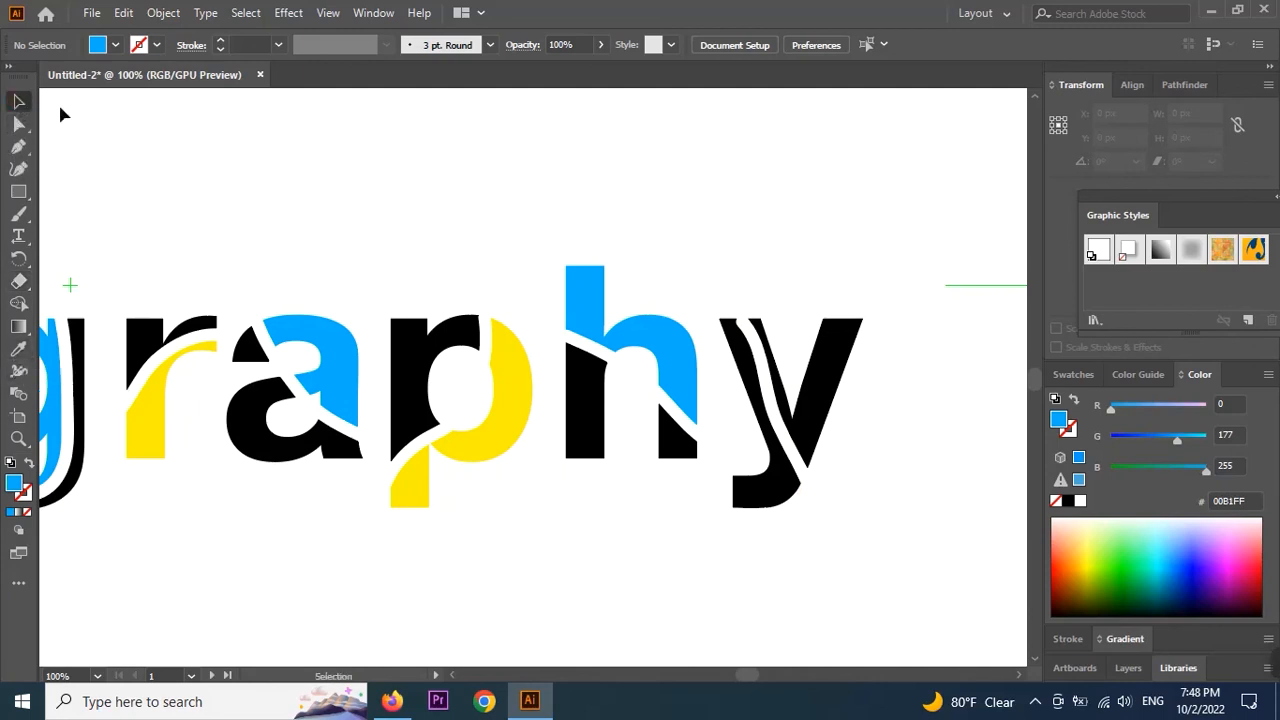
Fill the right V-shaped piece of the split final y with the yellow sampled from the second p, and deselect it.
click(832, 388)
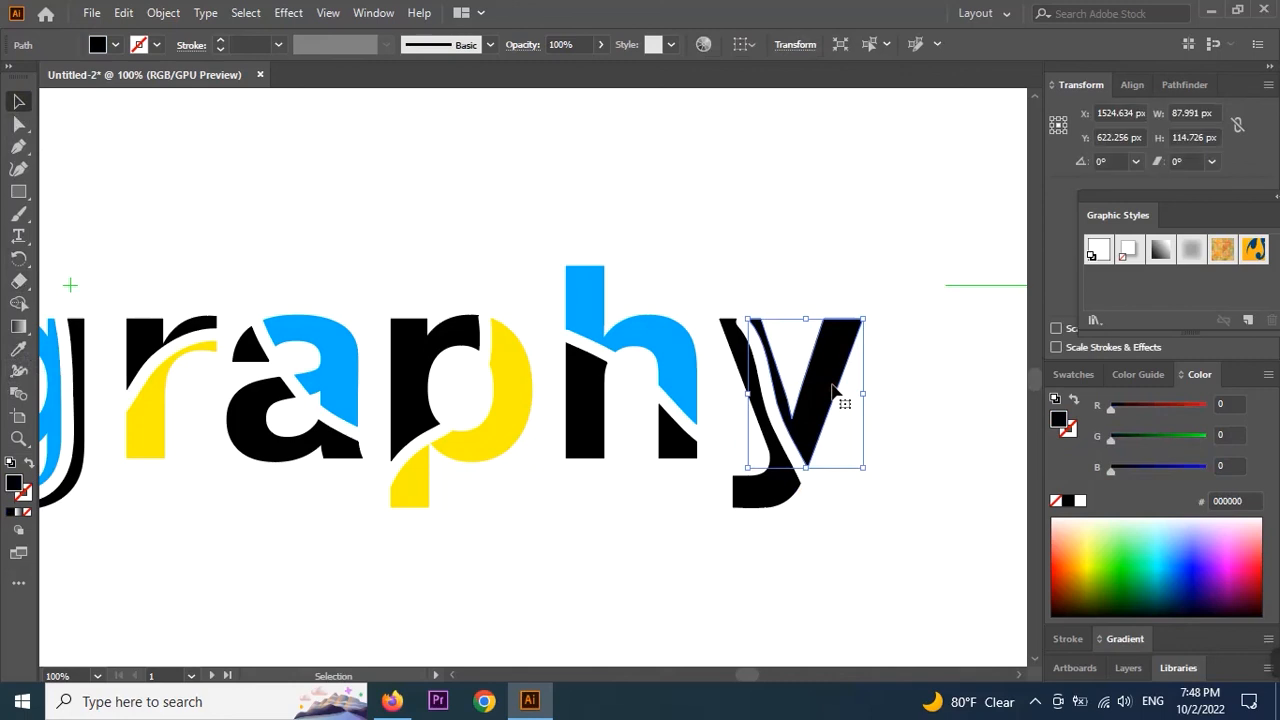
click(18, 348)
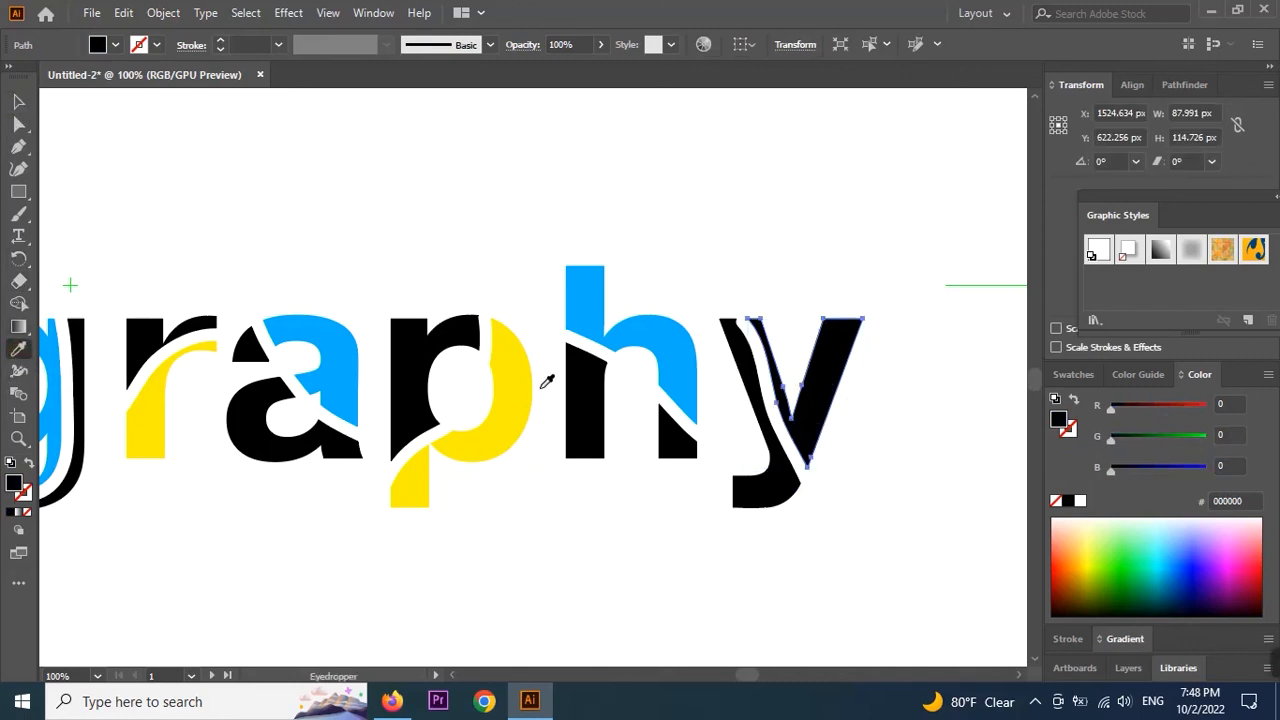
click(527, 393)
click(18, 102)
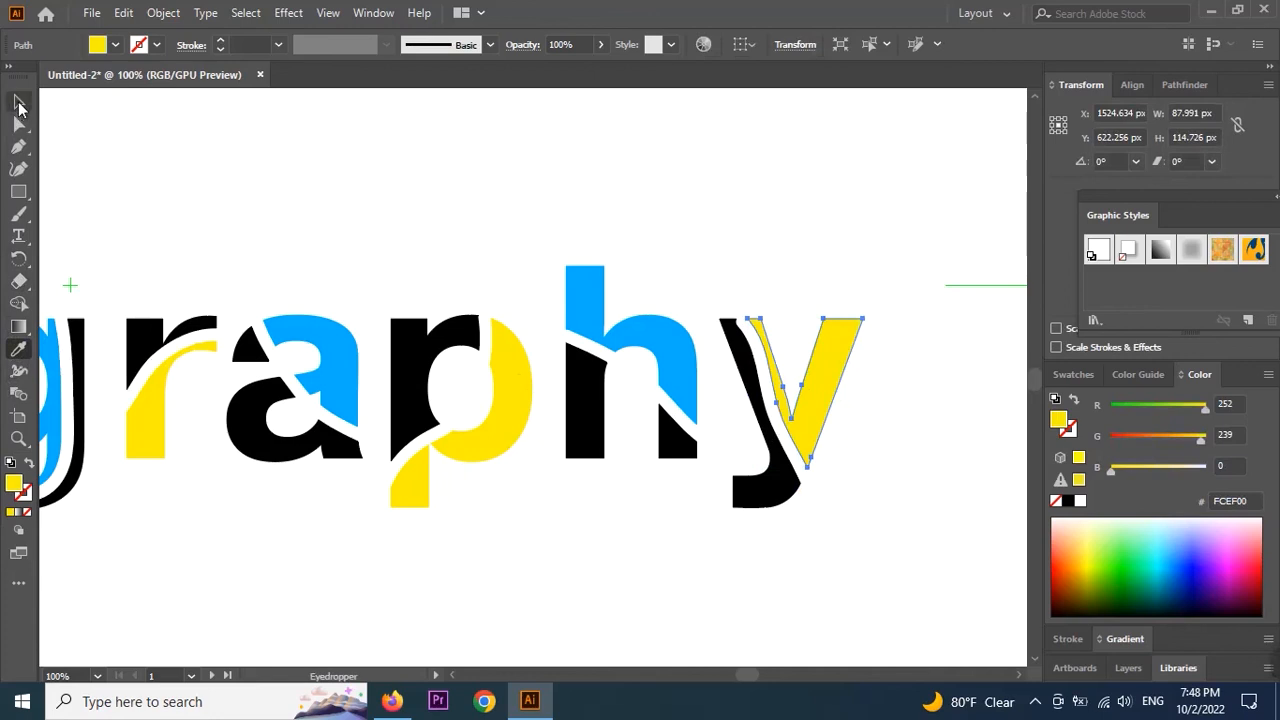
click(623, 546)
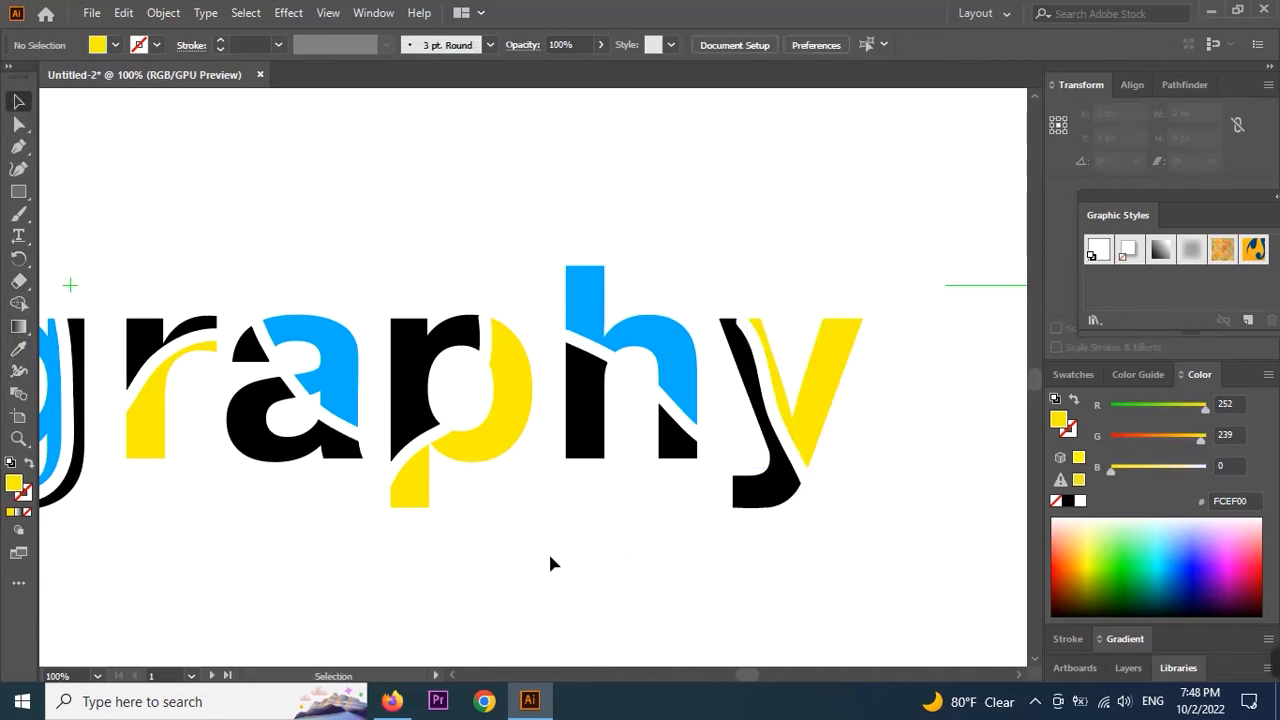
Delete the original black Typography text above the sliced, coloured version.
key(z)
alt+click(449, 500)
alt+click(451, 437)
drag(534, 394, 663, 572)
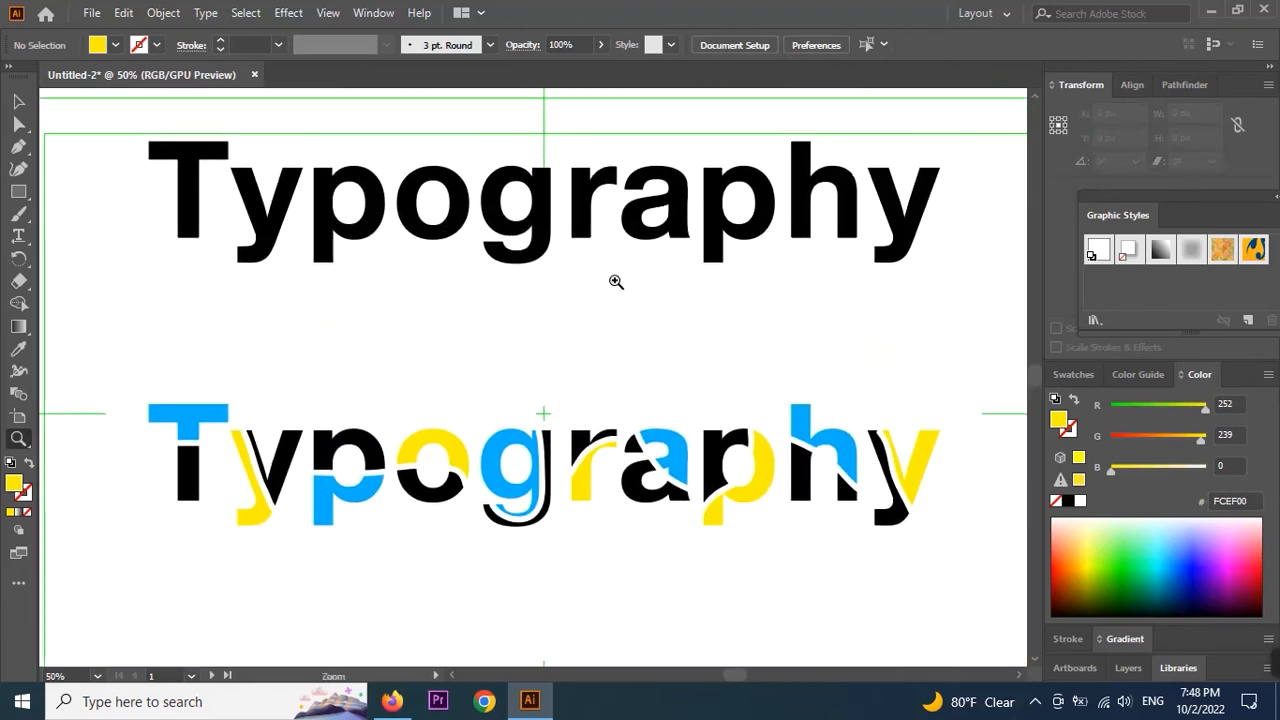
click(30, 104)
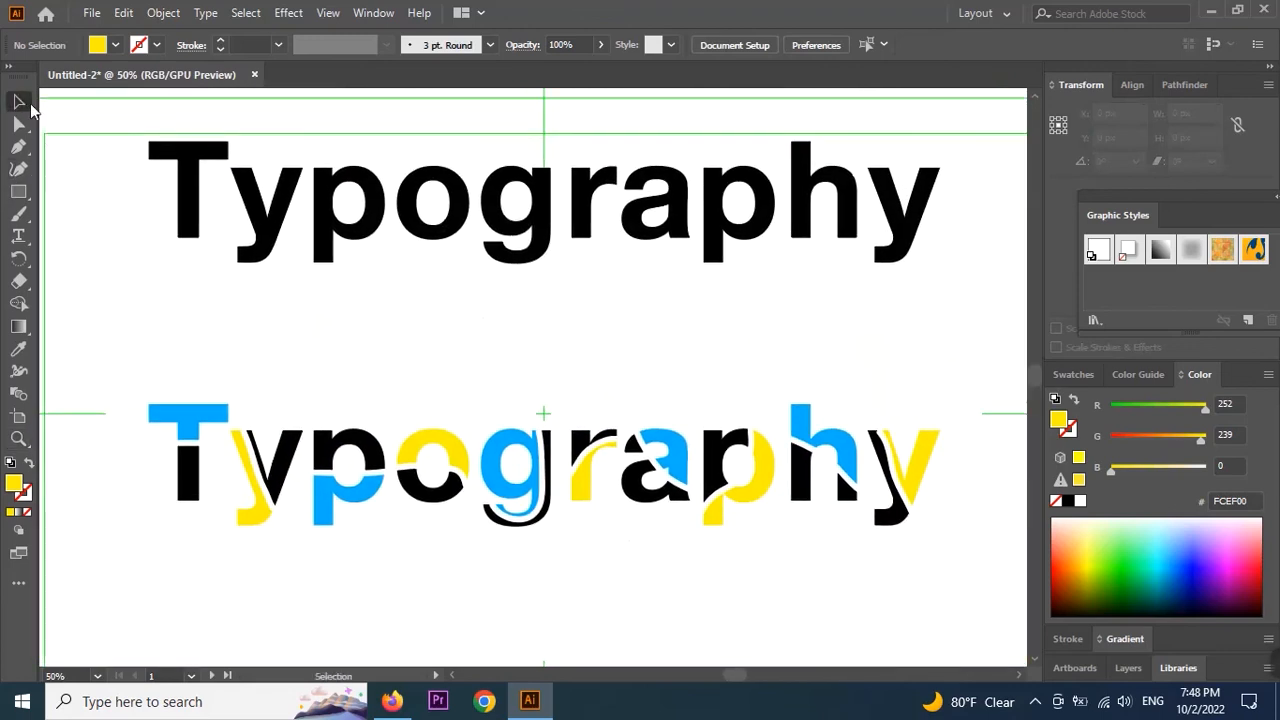
click(497, 218)
key(Delete)
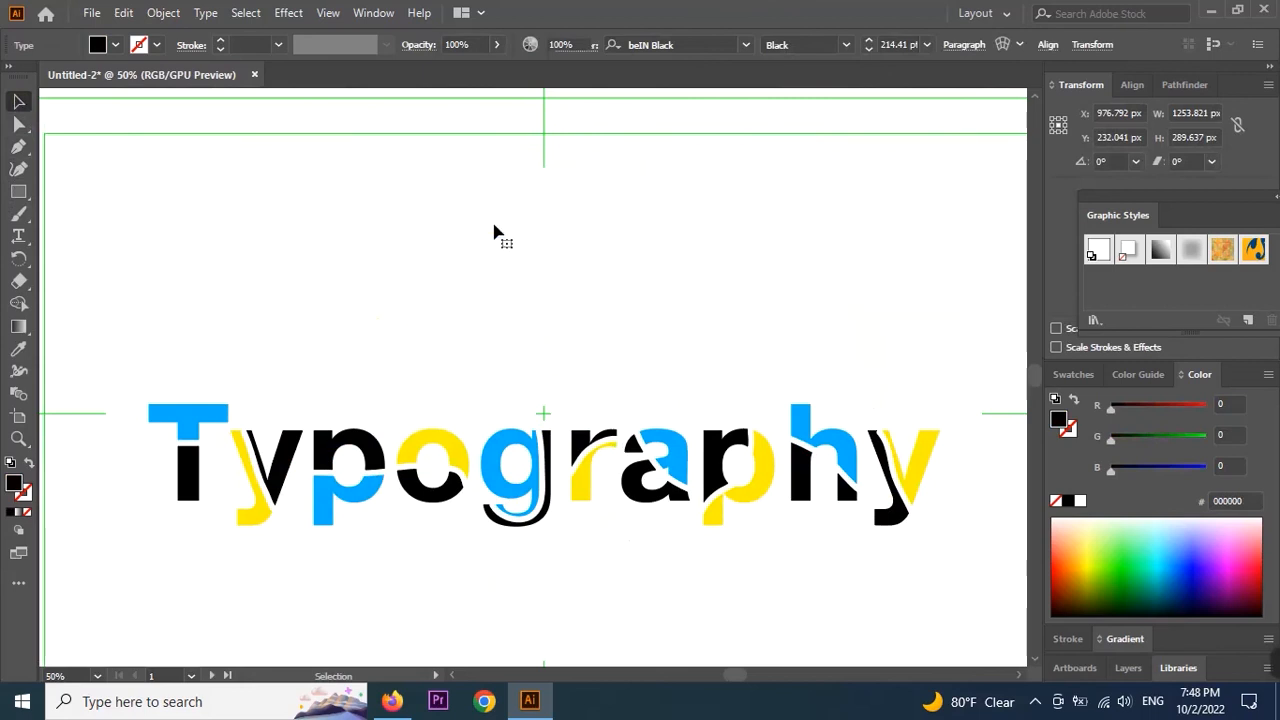
drag(615, 385, 626, 343)
drag(664, 384, 659, 363)
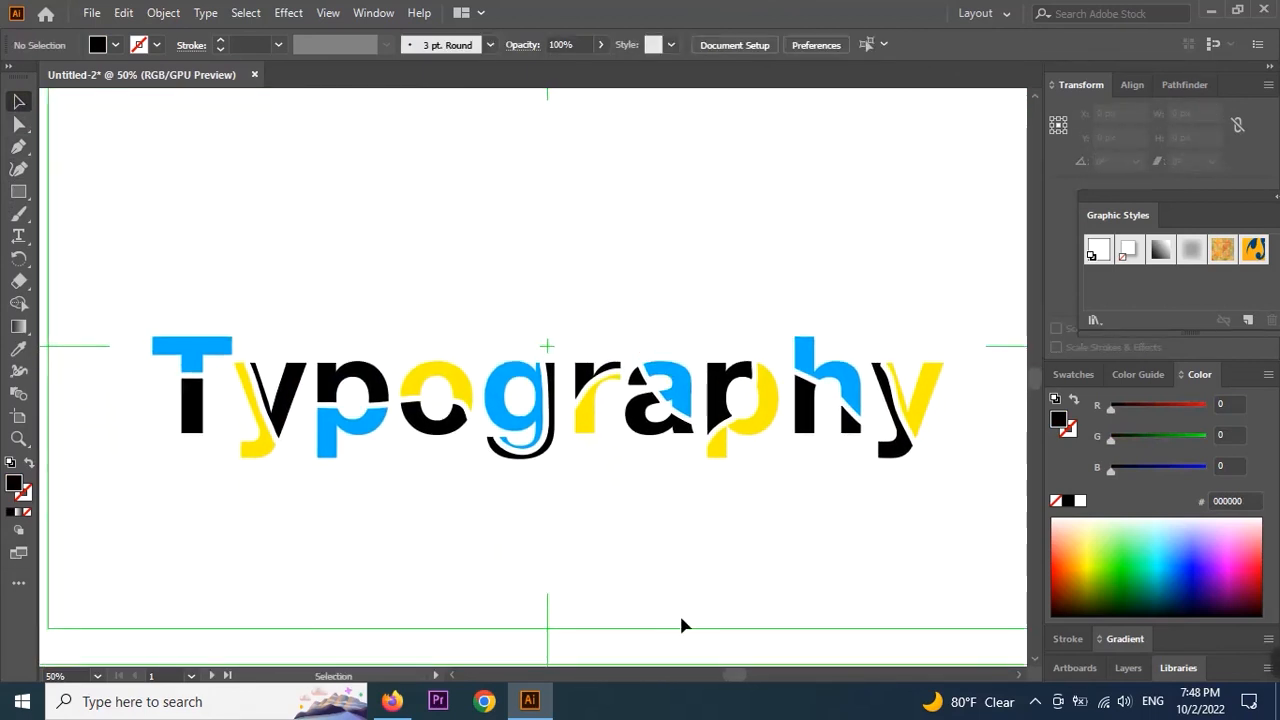
mouse_move(1268, 664)
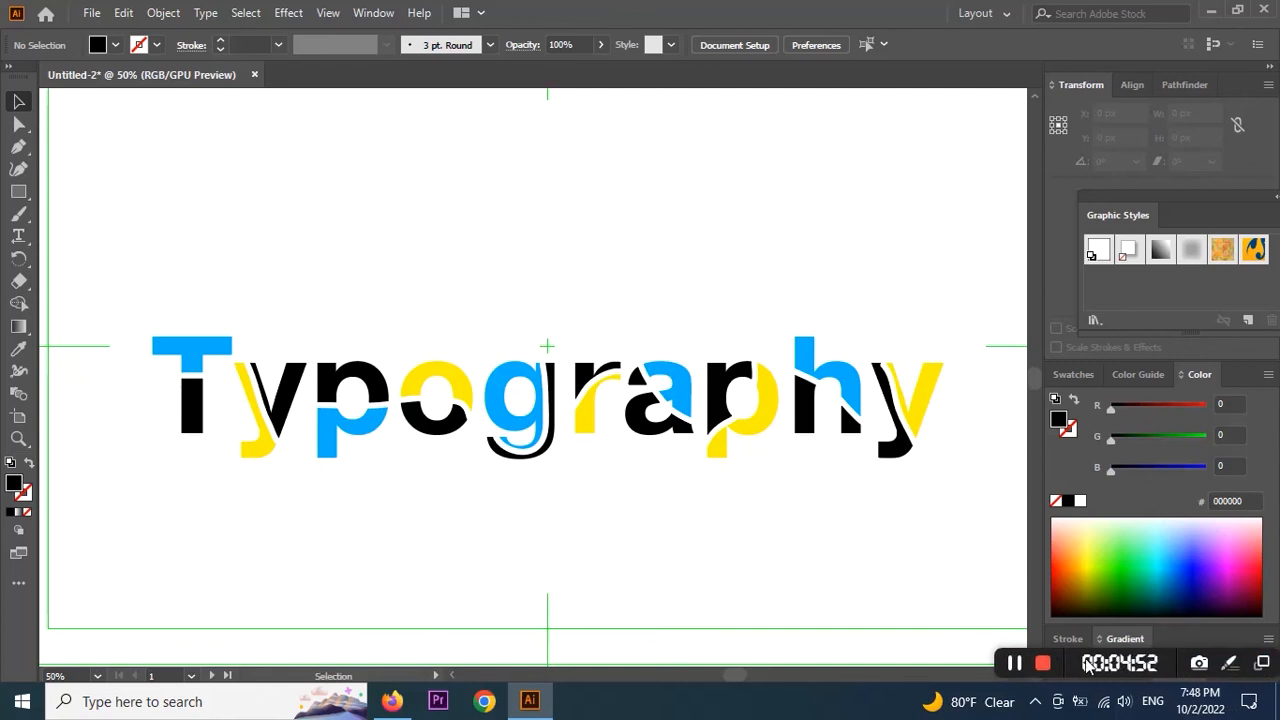